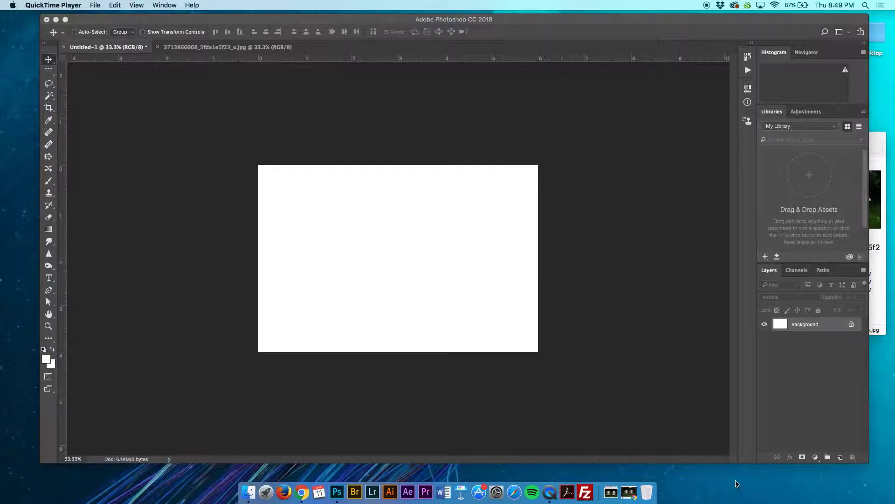
Compare the option settings of the Marquee, Lasso, Magic Wand, Crop, Eyedropper, healing, Patch, Content-Aware Move and Paint Bucket tools, ending on the Move tool
click(216, 27)
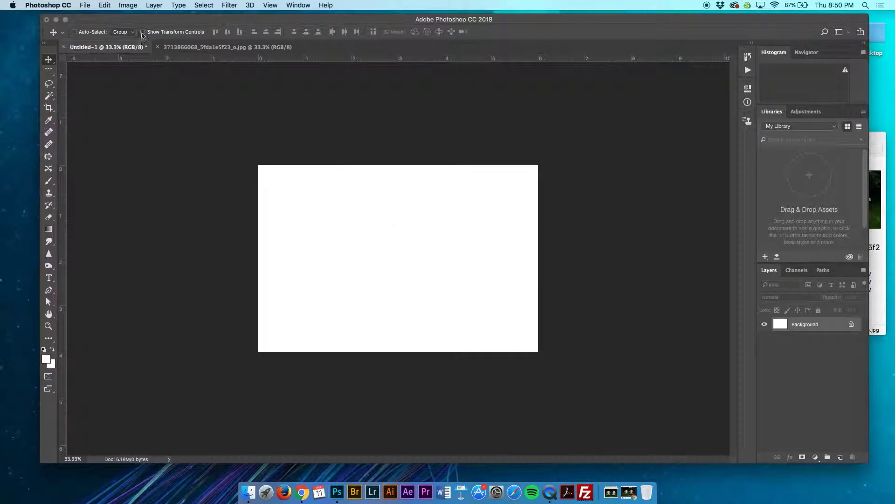
click(49, 76)
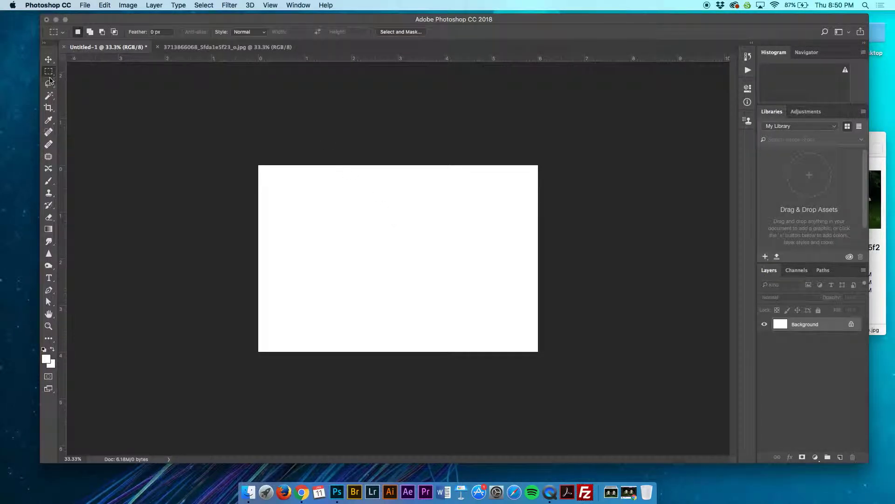
click(50, 85)
click(50, 97)
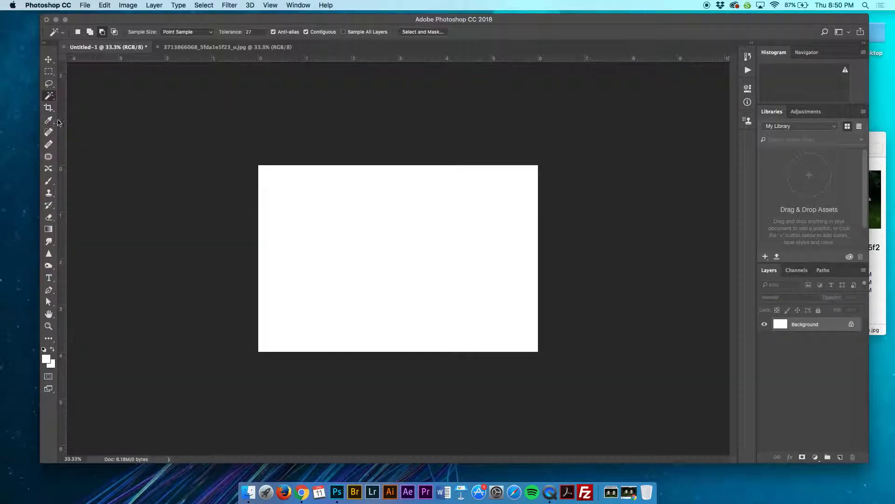
click(48, 107)
click(49, 120)
click(51, 135)
click(51, 157)
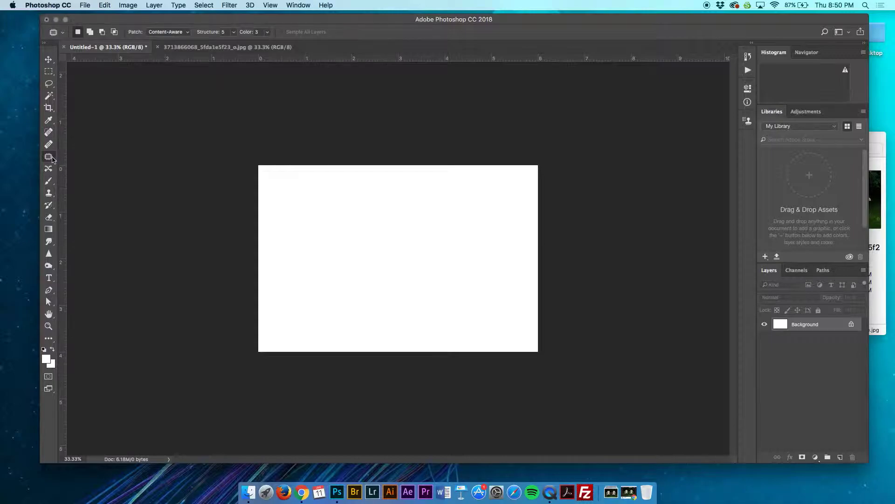
click(49, 169)
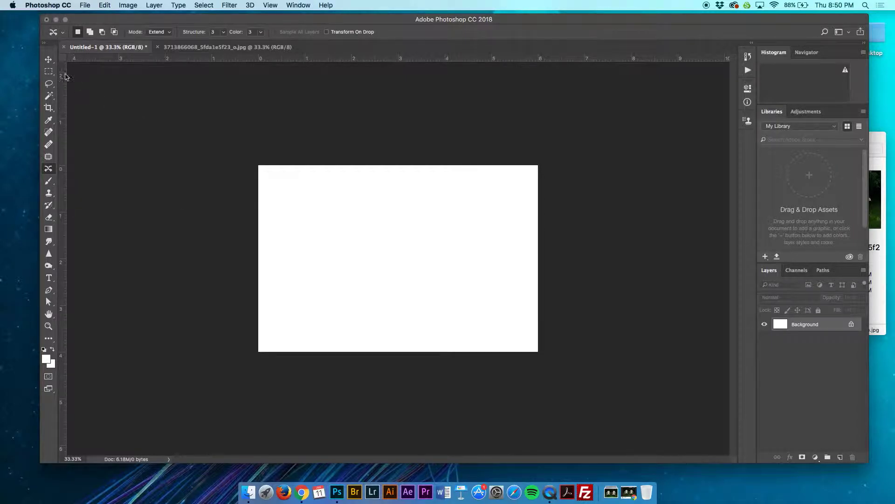
click(49, 59)
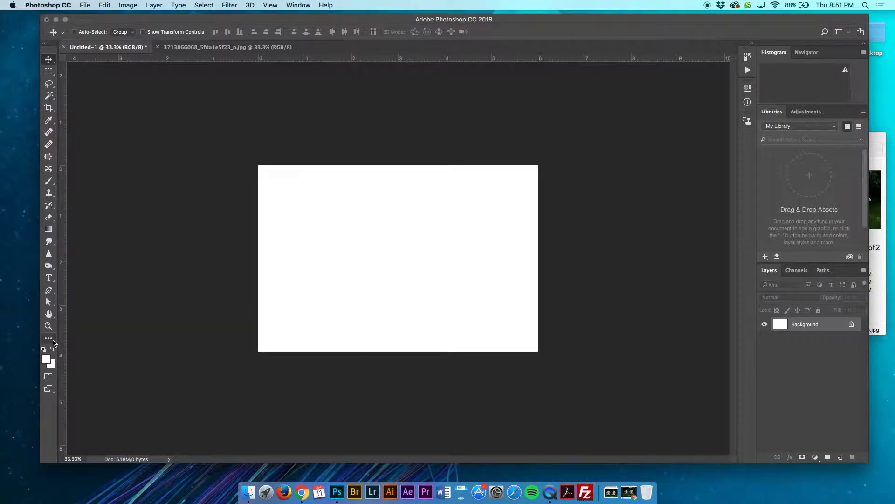
key(g)
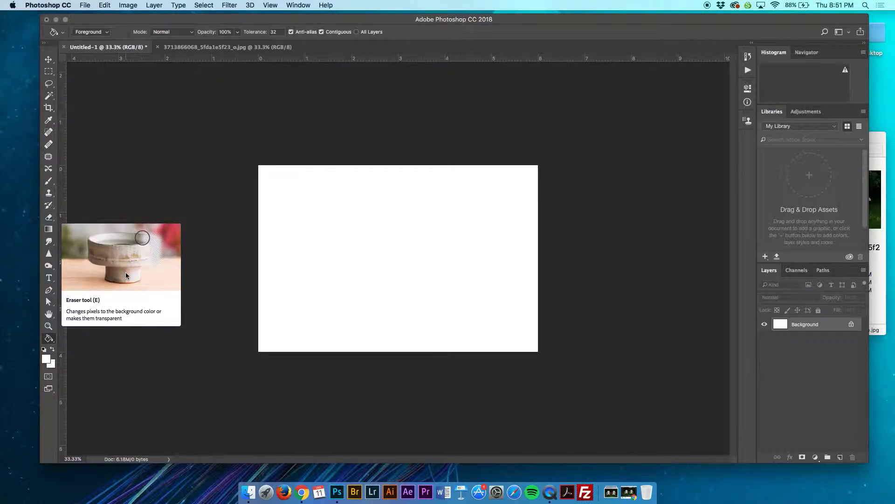
click(48, 60)
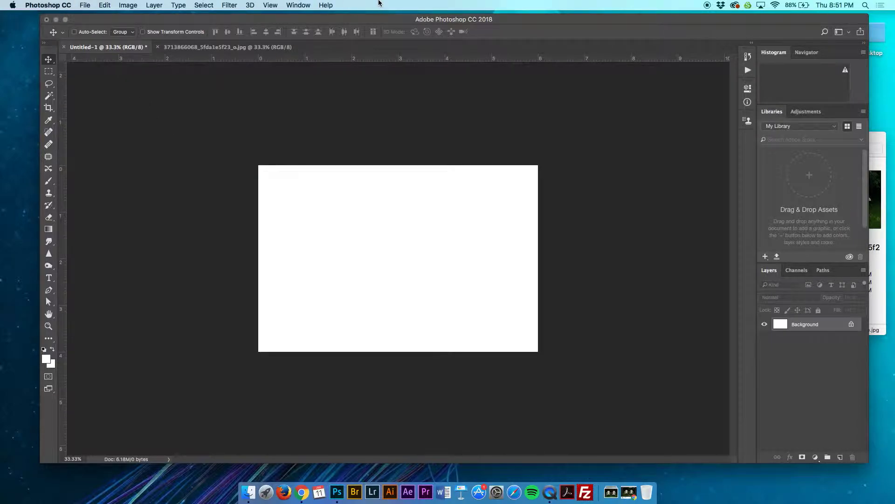
Examine the commands available for the application, file, image, selection, filter, view, window and help categories
click(49, 4)
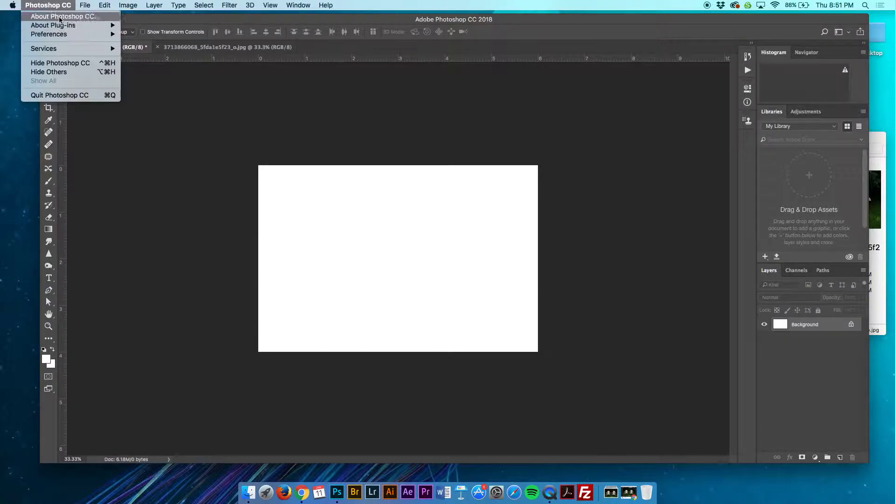
mouse_move(63, 36)
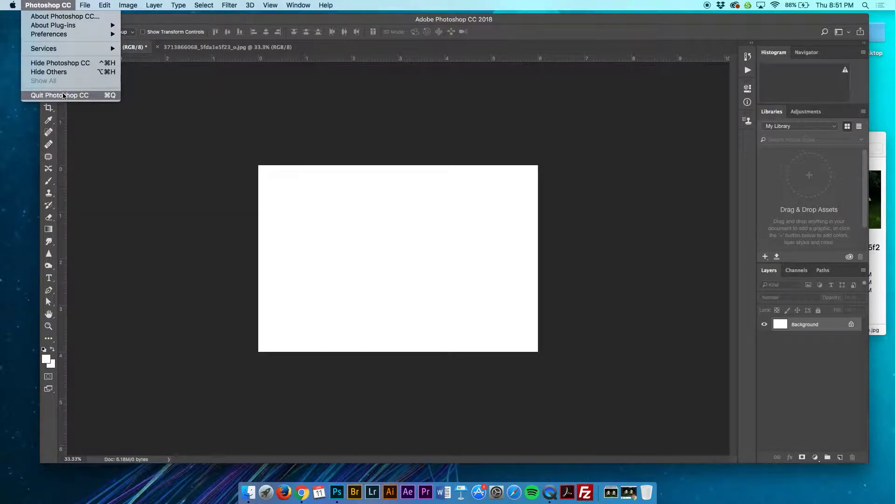
mouse_move(86, 6)
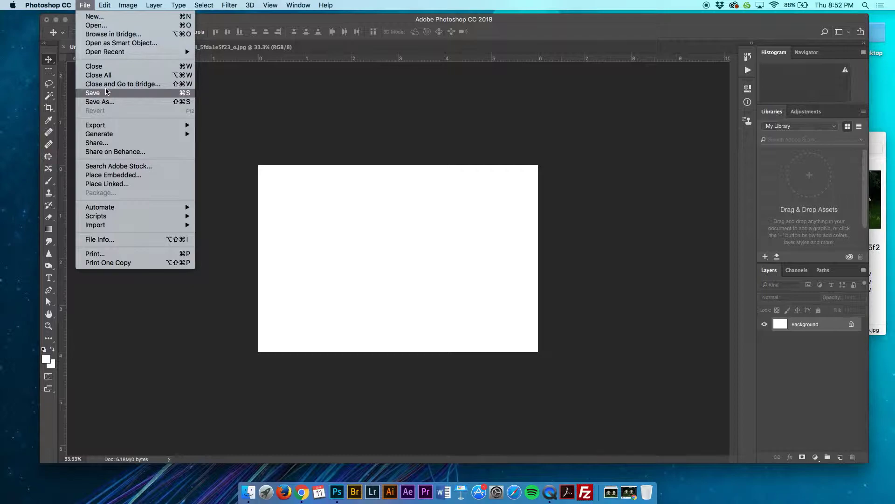
mouse_move(116, 128)
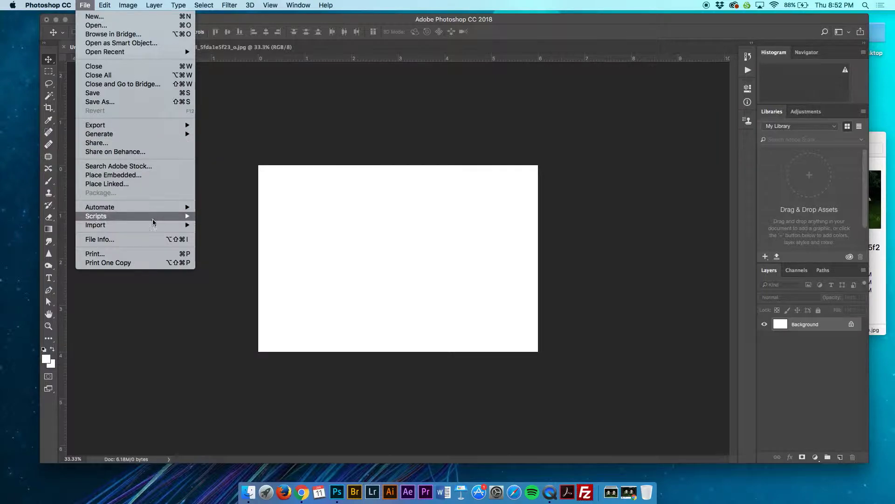
mouse_move(149, 211)
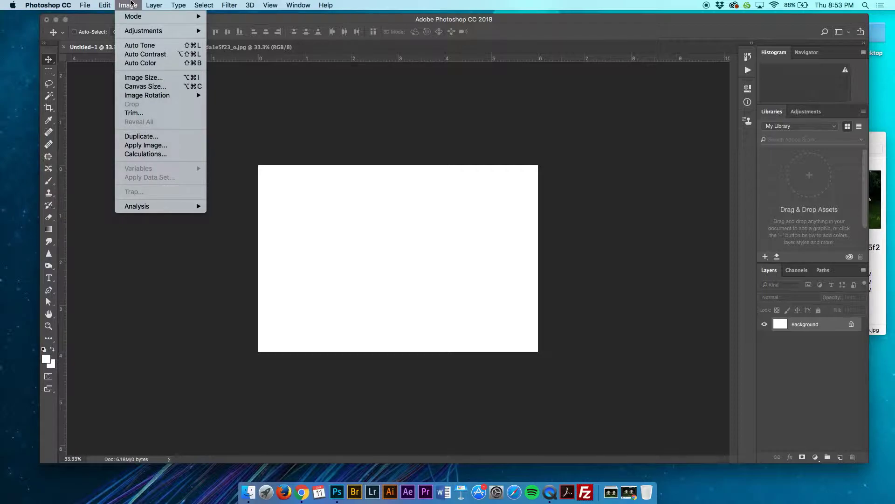
mouse_move(129, 31)
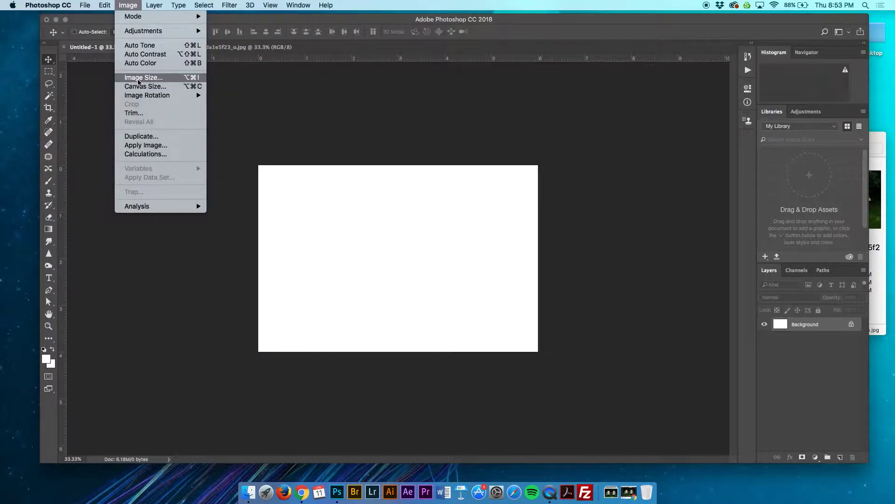
mouse_move(139, 98)
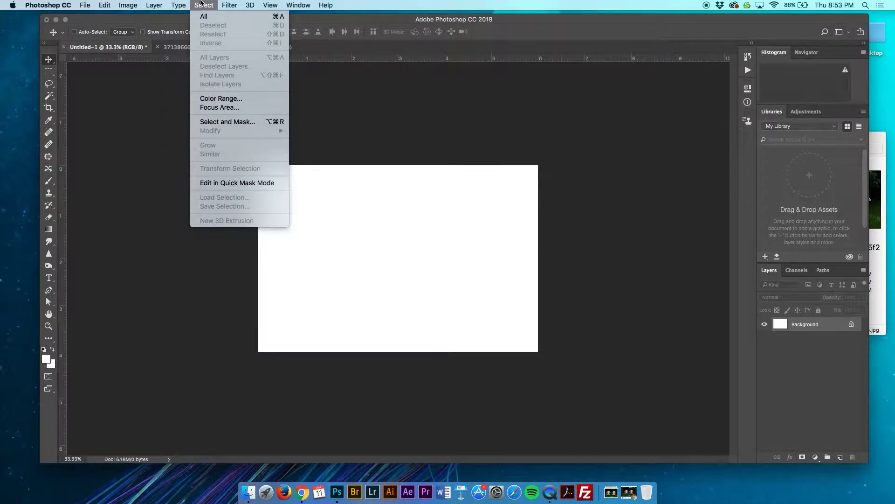
mouse_move(231, 3)
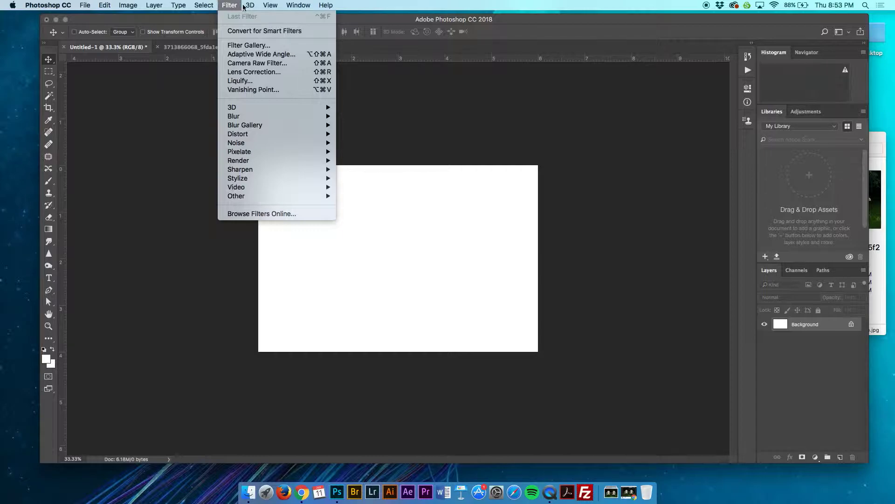
mouse_move(246, 7)
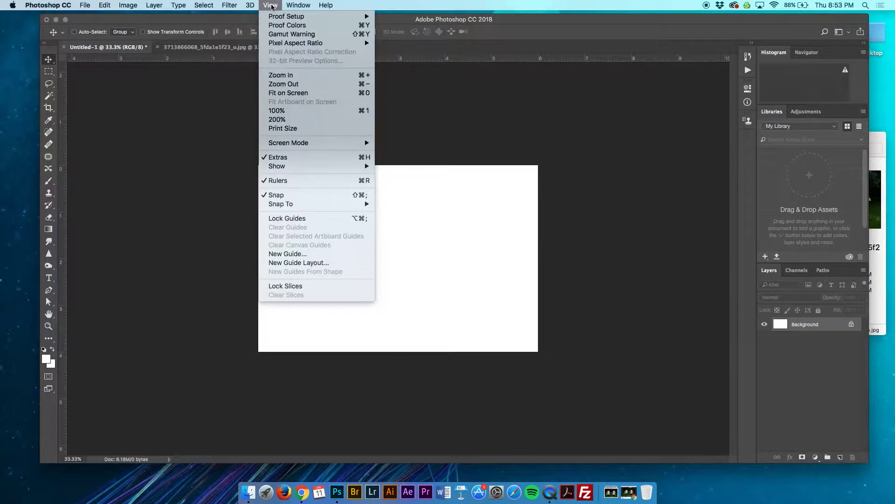
mouse_move(298, 6)
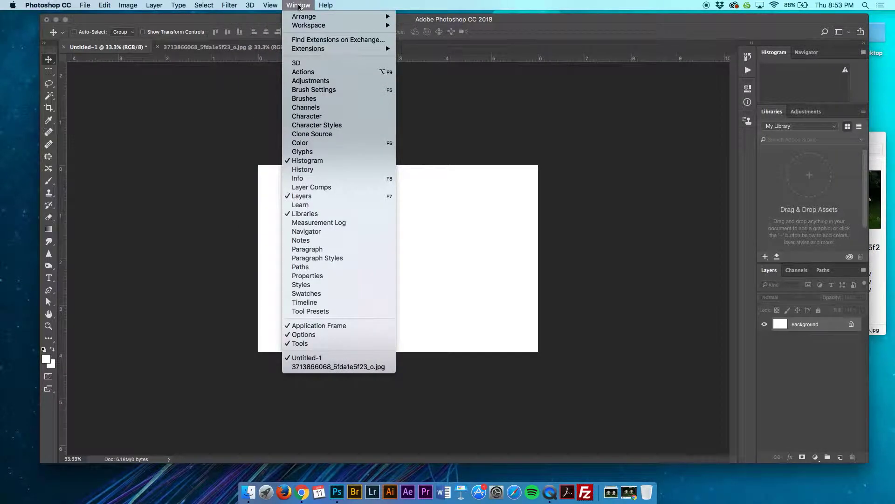
click(328, 4)
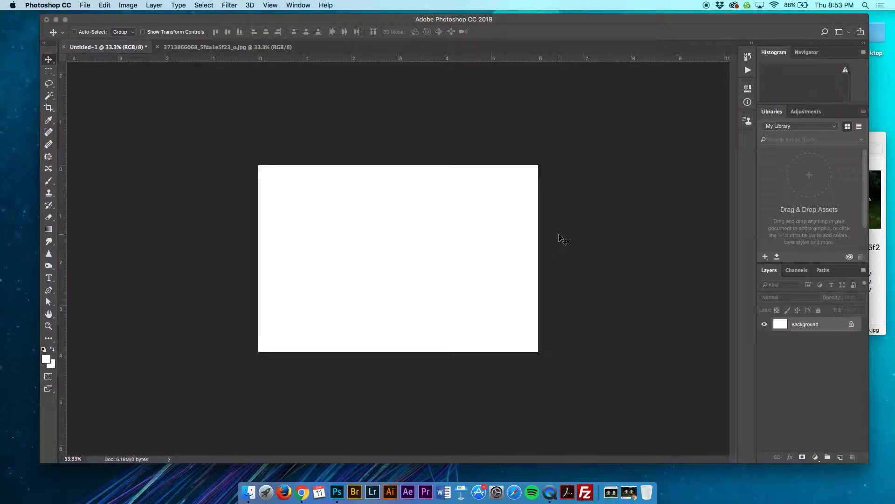
Switch the workspace to Essentials (Default)
click(297, 5)
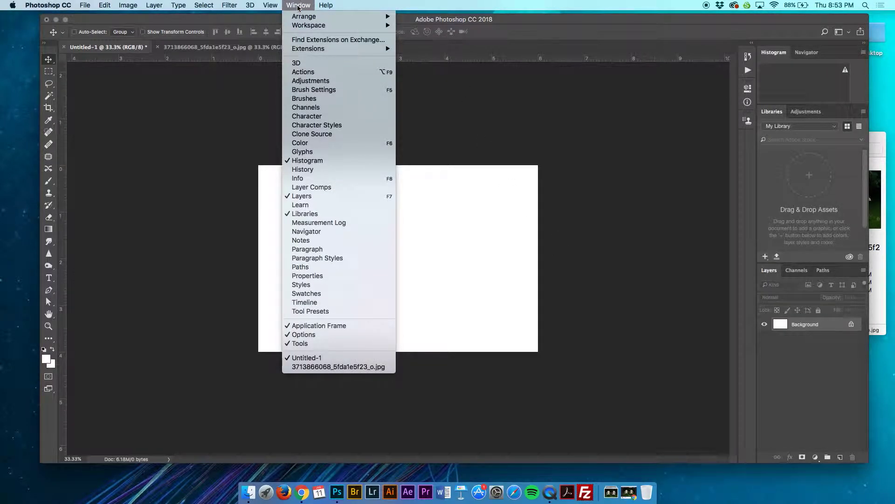
mouse_move(301, 27)
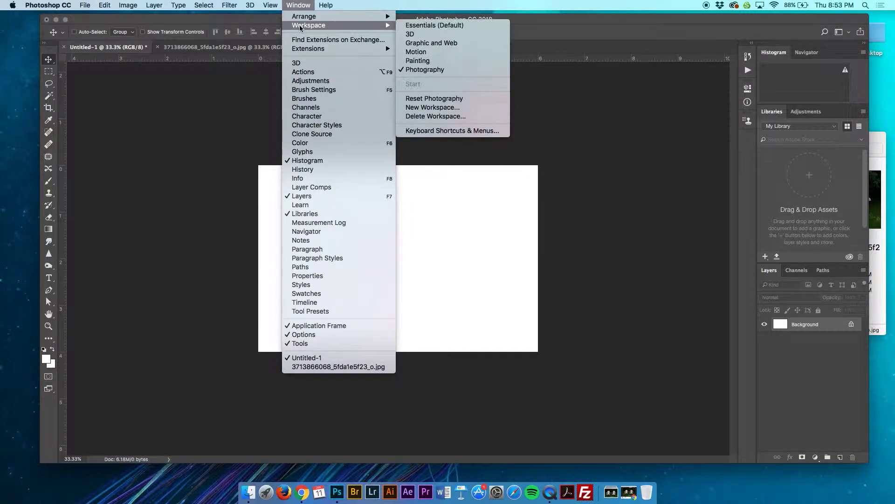
click(443, 26)
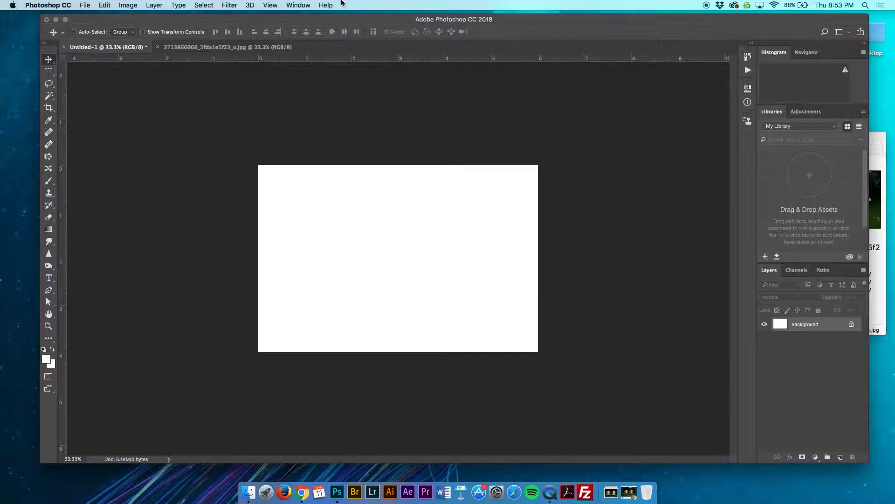
Switch the workspace to 3D
click(267, 4)
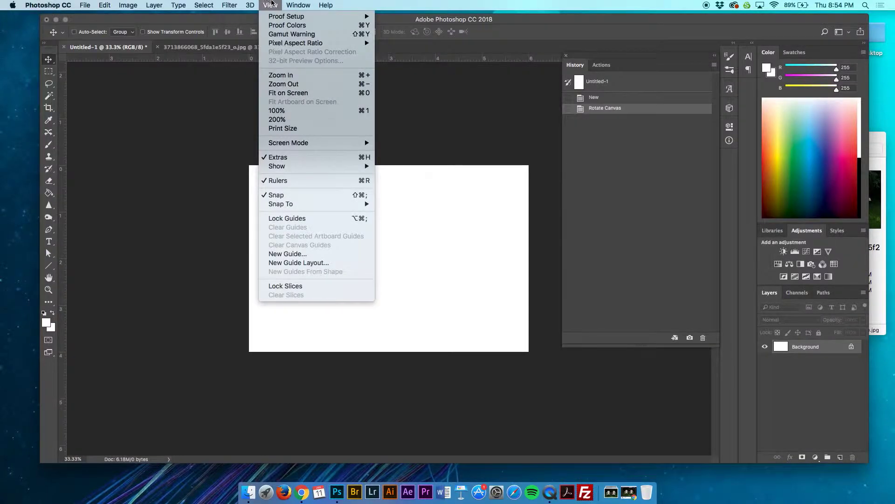
mouse_move(299, 5)
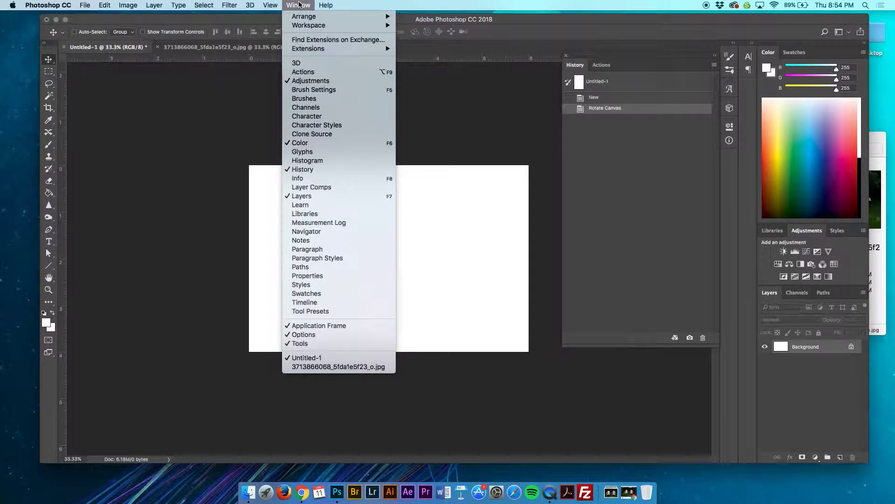
mouse_move(335, 25)
click(450, 35)
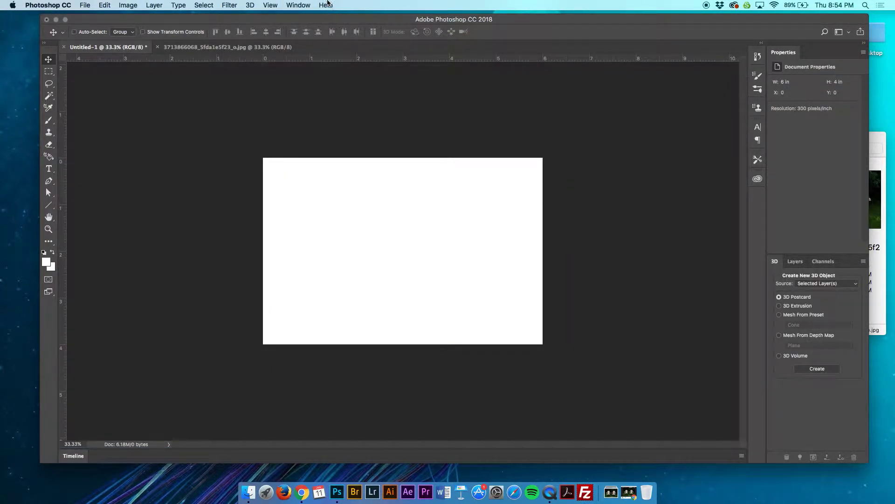
Return the workspace to Photography
click(299, 5)
mouse_move(327, 24)
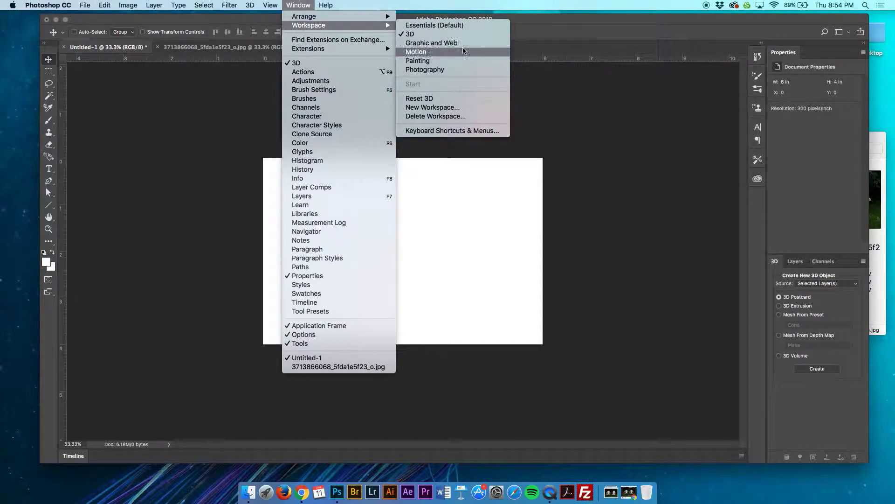
click(664, 190)
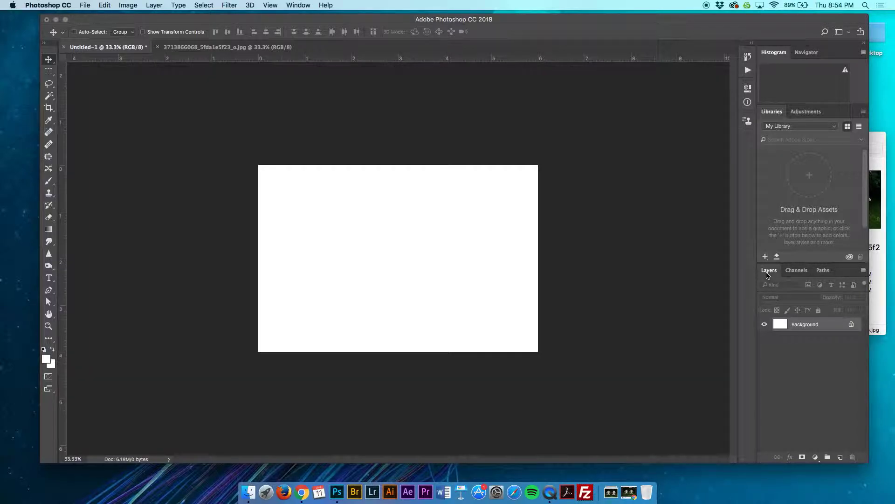
Show the Timeline below the document and hide it again
click(285, 4)
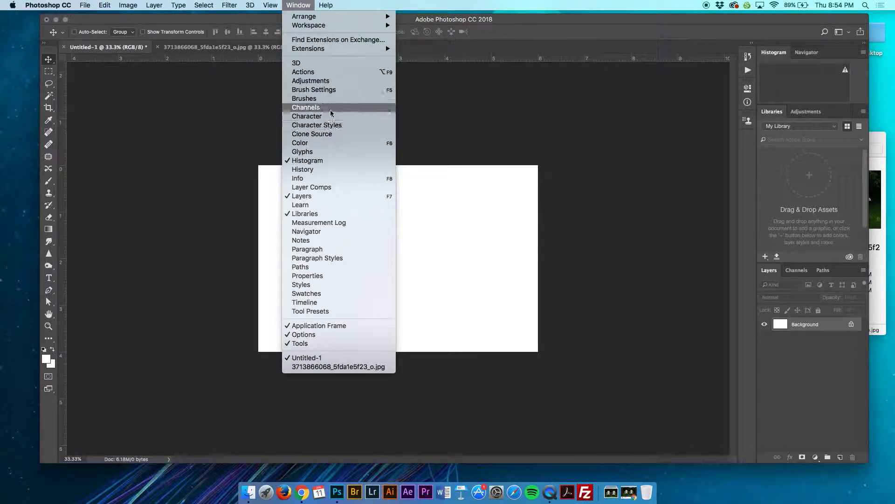
click(318, 303)
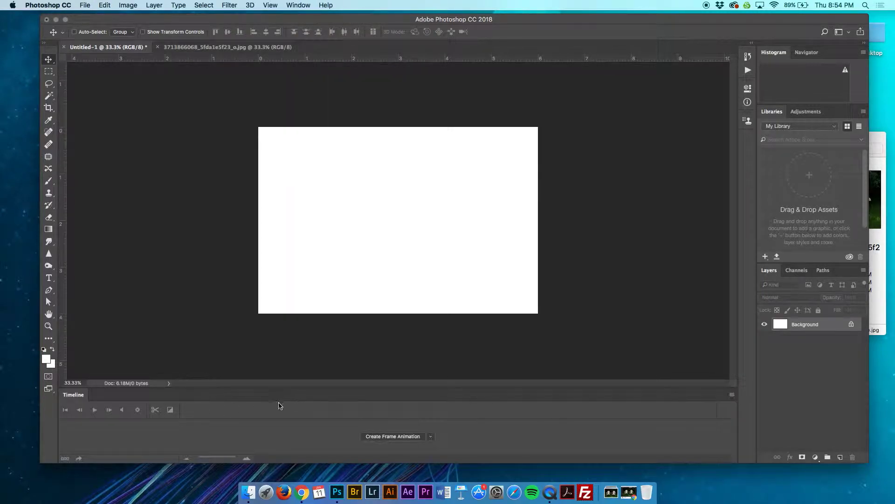
click(298, 5)
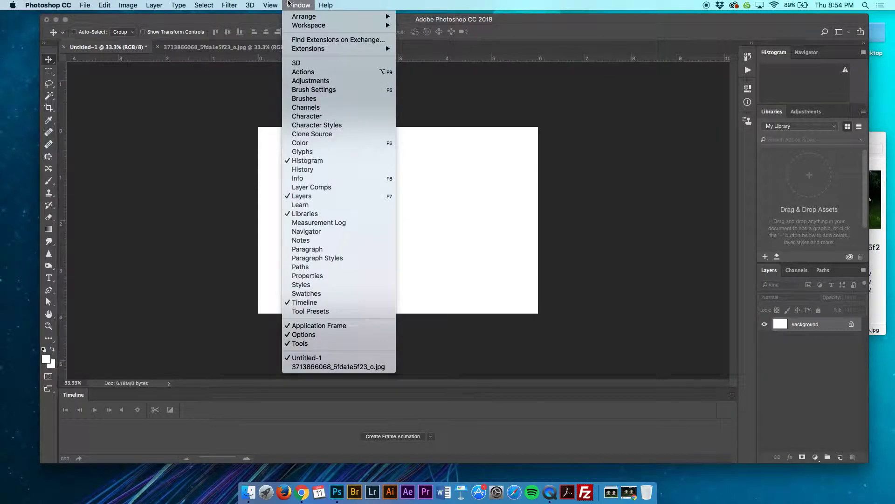
click(307, 303)
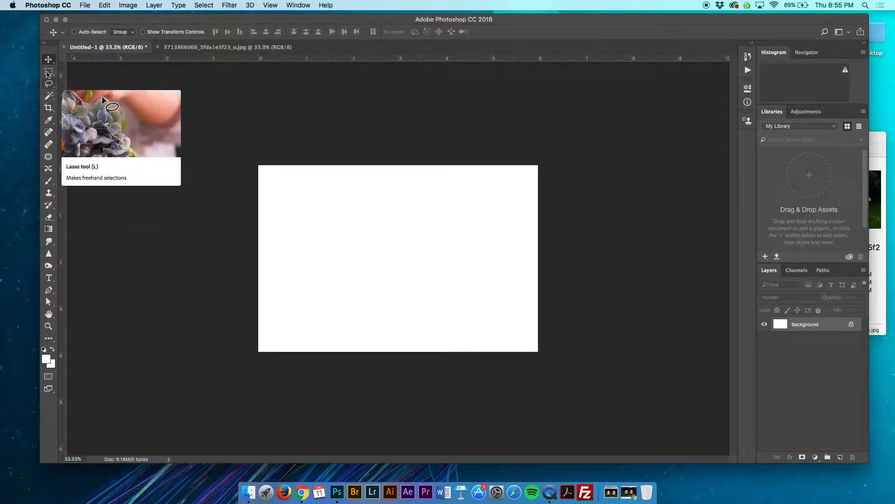
Draw a small test selection in the upper part of the white canvas with the Rectangular Marquee tool
click(48, 72)
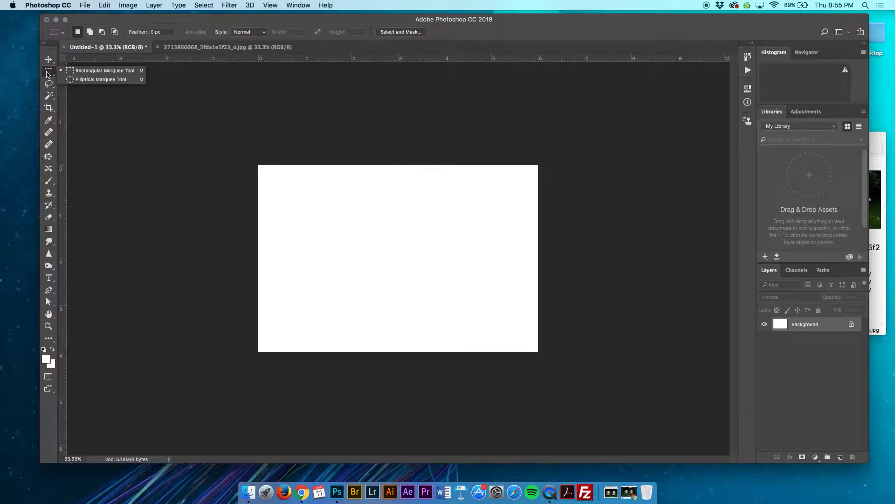
click(383, 270)
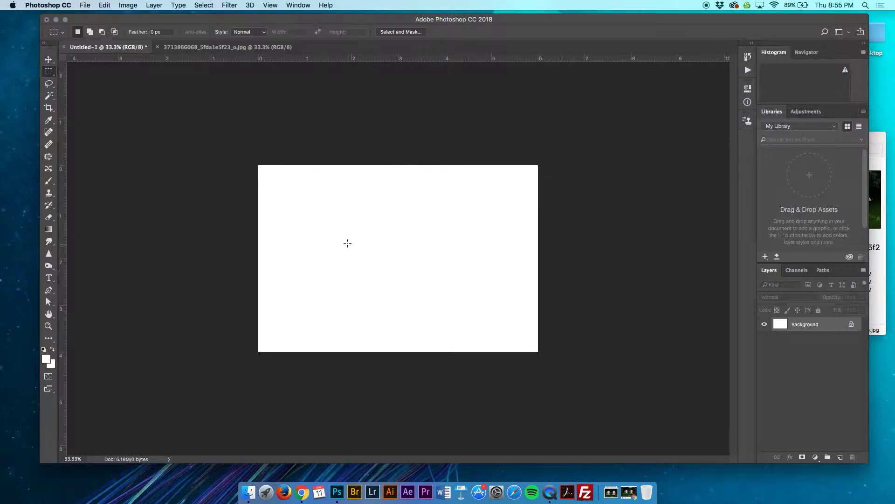
mouse_move(304, 193)
mouse_down()
mouse_move(494, 302)
mouse_move(359, 256)
mouse_move(325, 207)
mouse_up()
Draw three trial selections of different sizes on the canvas with the Elliptical Marquee tool, deselecting each one
drag(51, 76, 82, 84)
drag(325, 198, 426, 313)
click(378, 224)
drag(341, 222, 534, 337)
click(330, 238)
drag(388, 237, 307, 316)
click(307, 316)
Draw a freehand trial selection on the canvas with the Lasso tool and deselect it
click(48, 85)
click(86, 83)
mouse_move(329, 195)
mouse_down()
mouse_move(315, 212)
mouse_move(335, 245)
mouse_move(380, 257)
mouse_move(401, 280)
mouse_move(456, 246)
mouse_move(416, 201)
mouse_move(375, 205)
mouse_move(376, 165)
mouse_move(343, 185)
mouse_up()
click(343, 184)
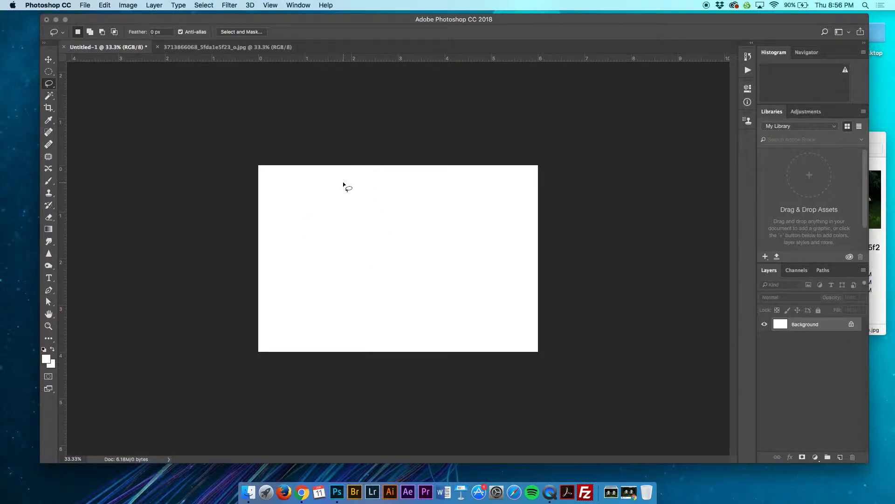
Draw an irregular, closed ten-cornered selection across the middle of the canvas with the Polygonal Lasso tool
click(49, 84)
click(96, 90)
click(314, 199)
click(290, 251)
click(389, 250)
click(325, 316)
click(467, 305)
click(496, 290)
click(469, 262)
click(446, 279)
click(456, 208)
double_click(377, 233)
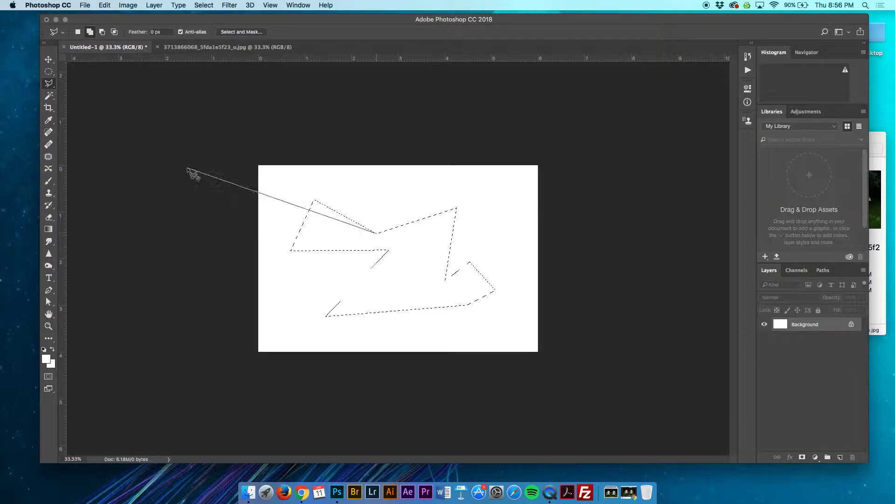
Cancel the newly started polygonal outline and clear the ten-cornered selection from the canvas
key(Escape)
key(super+d)
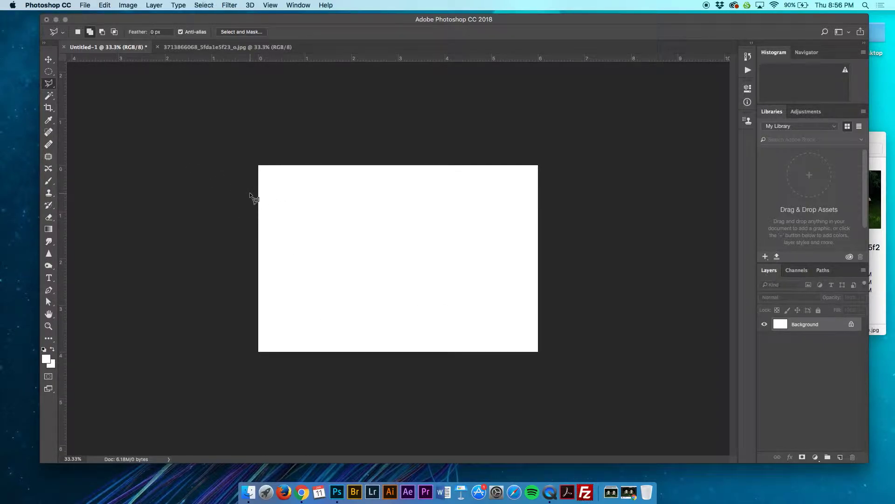
Trace a trial outline across the middle of the canvas with the Magnetic Lasso tool and deselect it
right_click(52, 89)
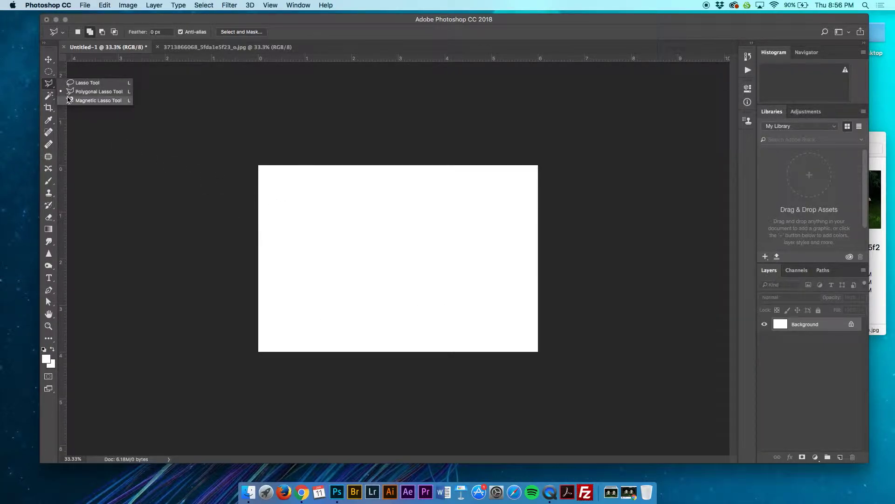
click(88, 99)
click(337, 214)
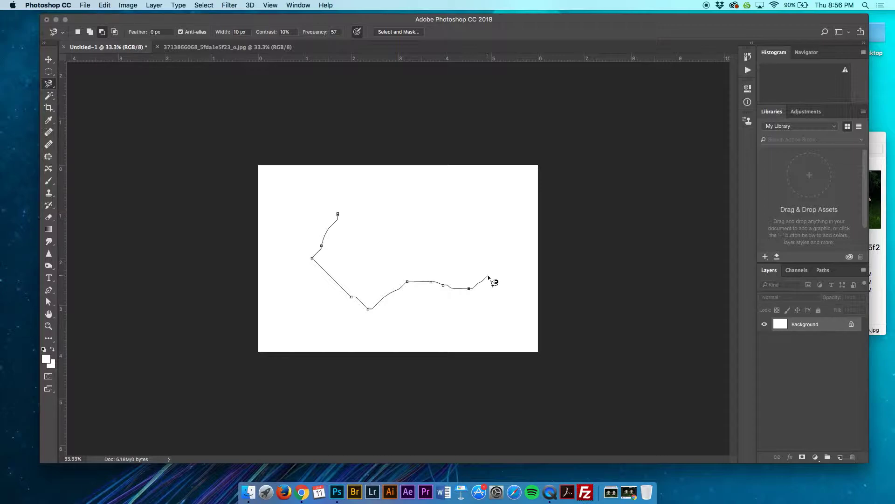
key(BackSpace)
key(BackSpace)
click(343, 220)
key(super+d)
Activate the Magic Wand tool and look at the selection tools grouped with it
click(52, 99)
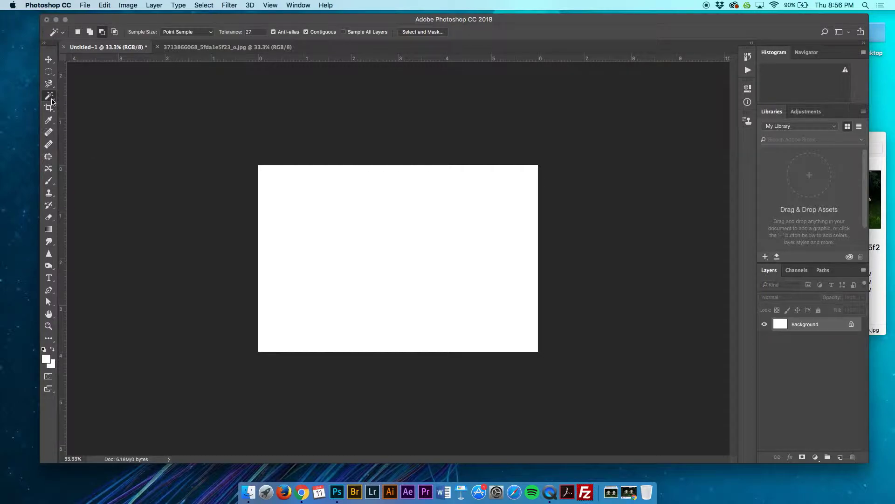
right_click(52, 101)
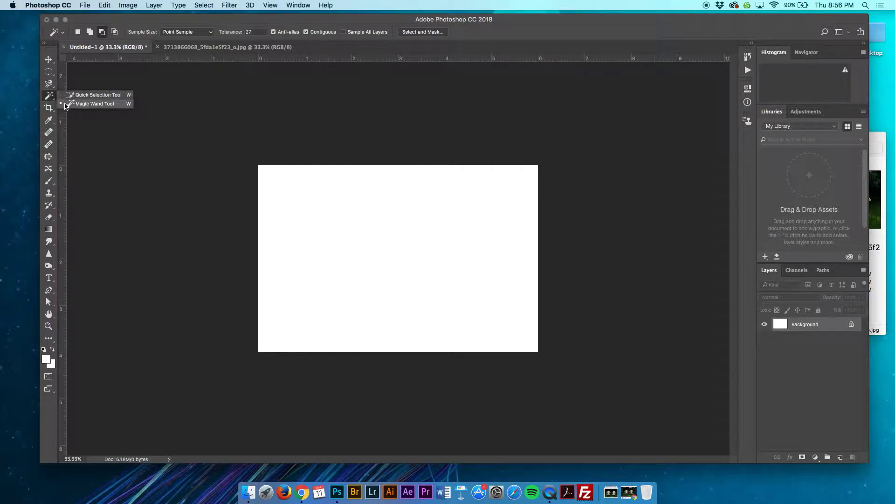
click(49, 184)
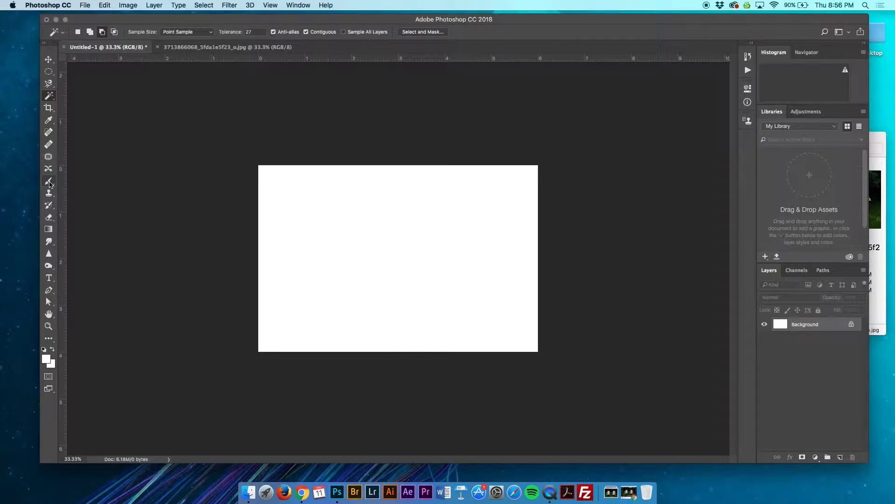
Reset the colours to default black and white and paint a black zigzag on the canvas's left half with the Brush tool
click(49, 182)
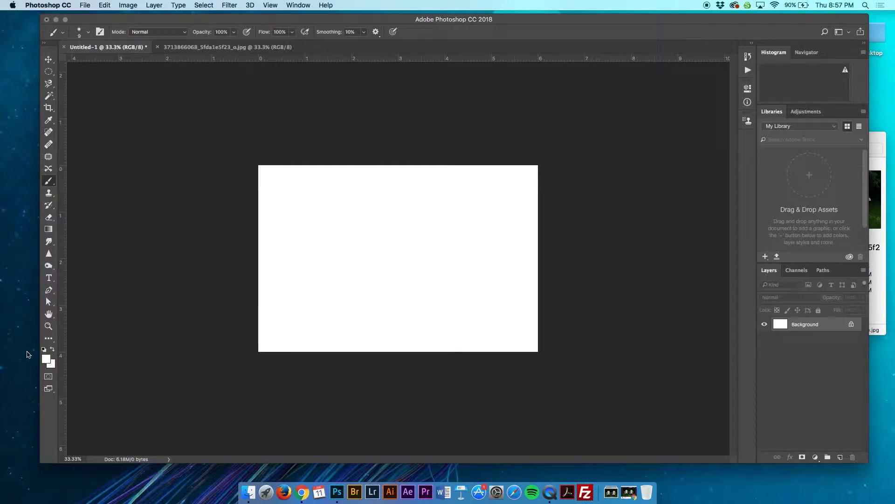
key(d)
key(x)
key(x)
key(x)
key(x)
mouse_move(339, 199)
mouse_down()
mouse_move(310, 220)
mouse_move(359, 212)
mouse_move(333, 237)
mouse_move(381, 238)
mouse_move(326, 272)
mouse_move(378, 290)
mouse_up()
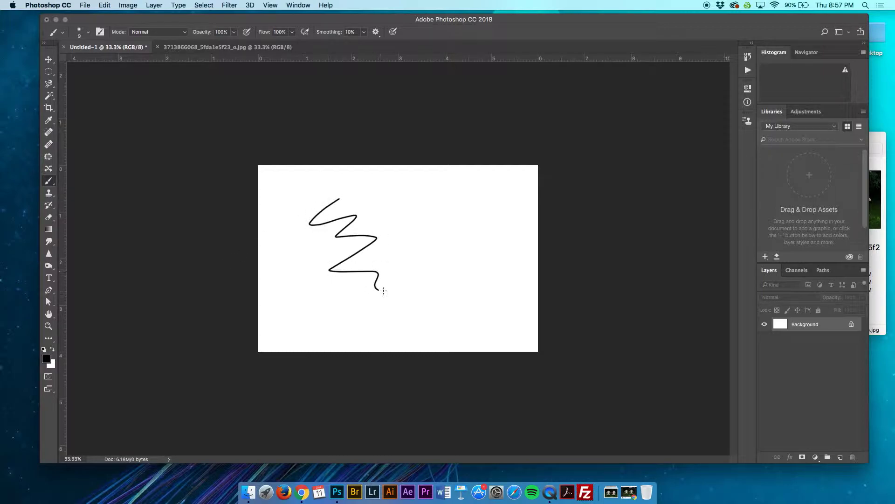
Browse the brush presets, choose the Soft Round Pressure Opacity brush and paint a second black zigzag beside the first
click(88, 33)
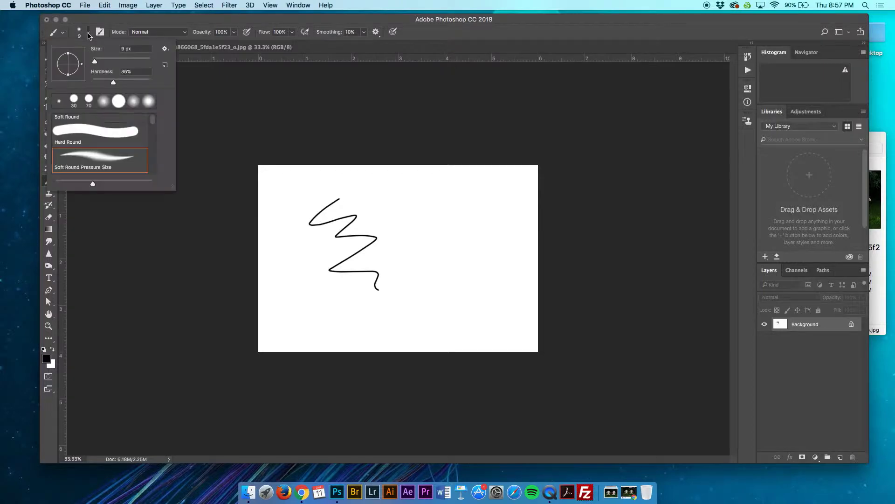
scroll(109, 135, down, 5)
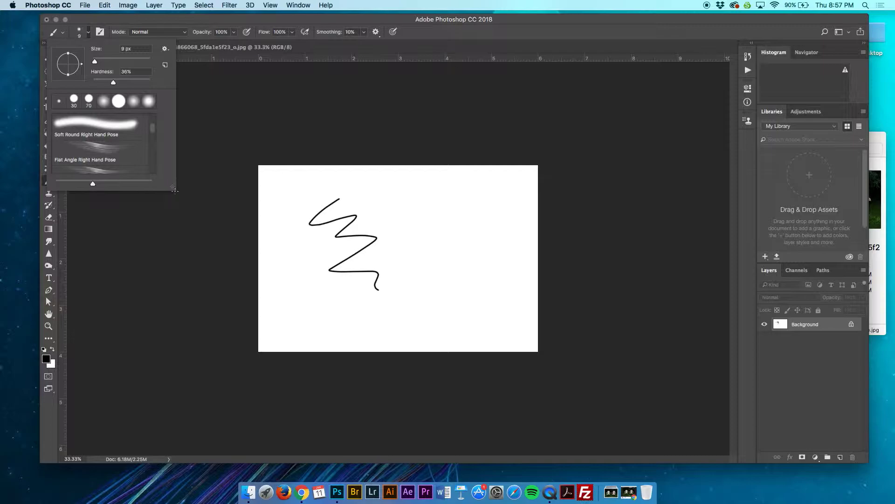
scroll(127, 155, down, 8)
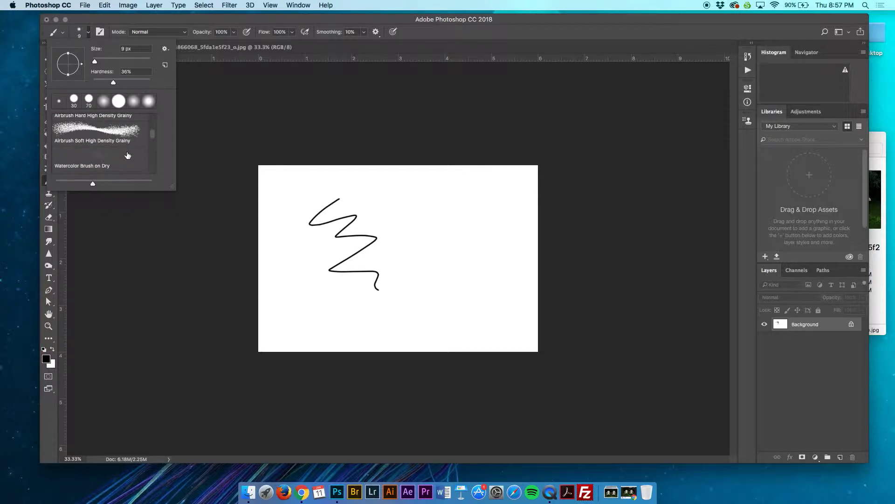
scroll(127, 156, up, 15)
click(133, 101)
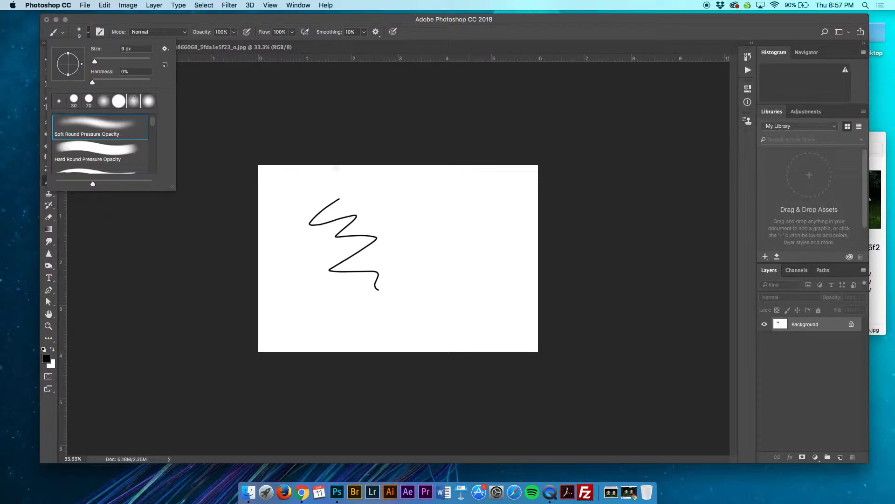
mouse_move(401, 191)
mouse_down()
mouse_move(377, 247)
mouse_move(390, 252)
mouse_move(387, 271)
mouse_move(346, 300)
mouse_move(383, 290)
mouse_up()
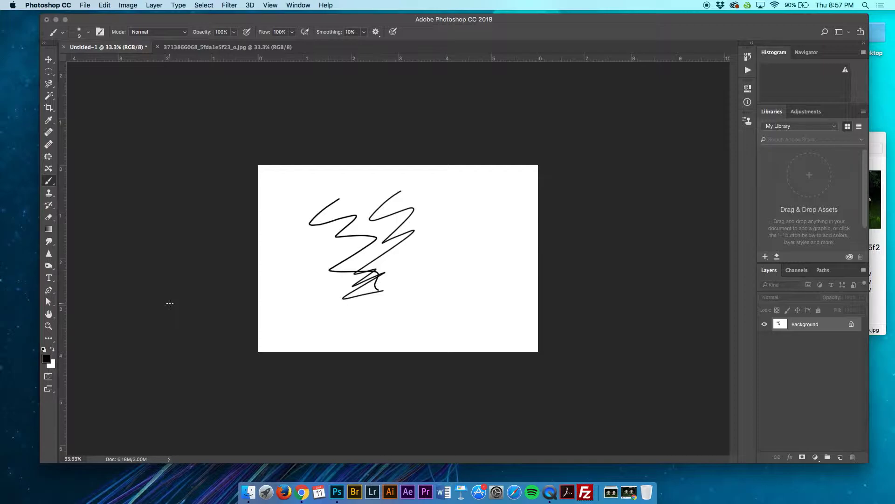
Switch to the garden chairs photo with the Move tool and inspect both chairs at 100% magnification
click(185, 47)
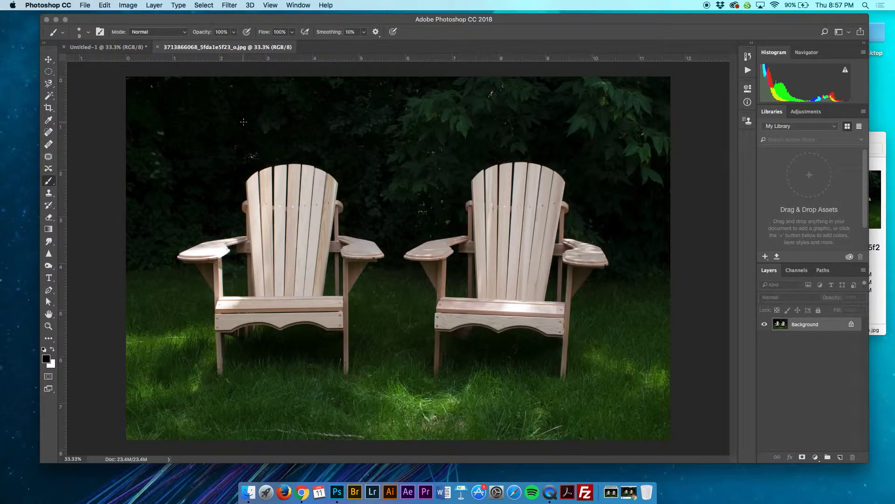
key(v)
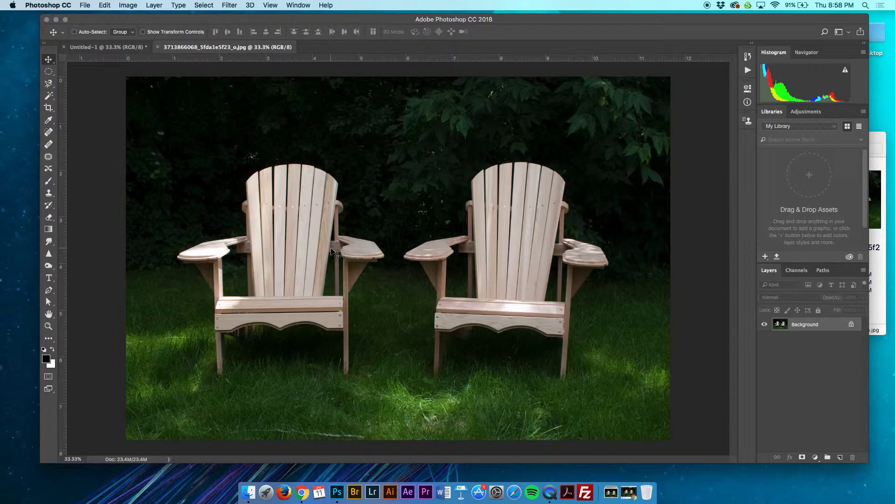
key(super+plus)
key(super+plus)
key(super+plus)
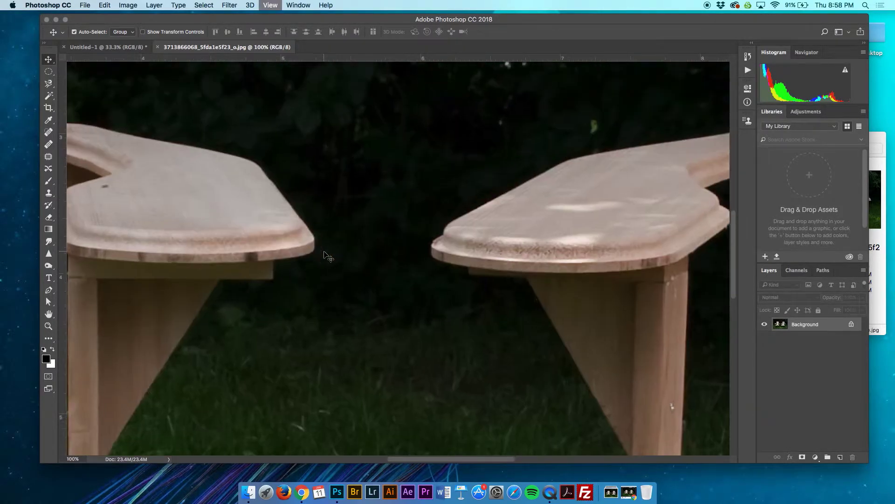
key(super+minus)
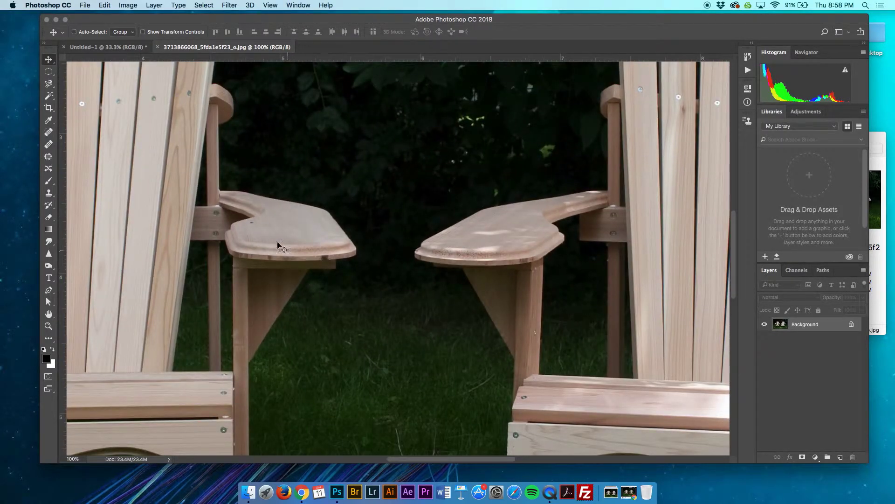
scroll(338, 148, left, 10)
scroll(338, 149, down, 10)
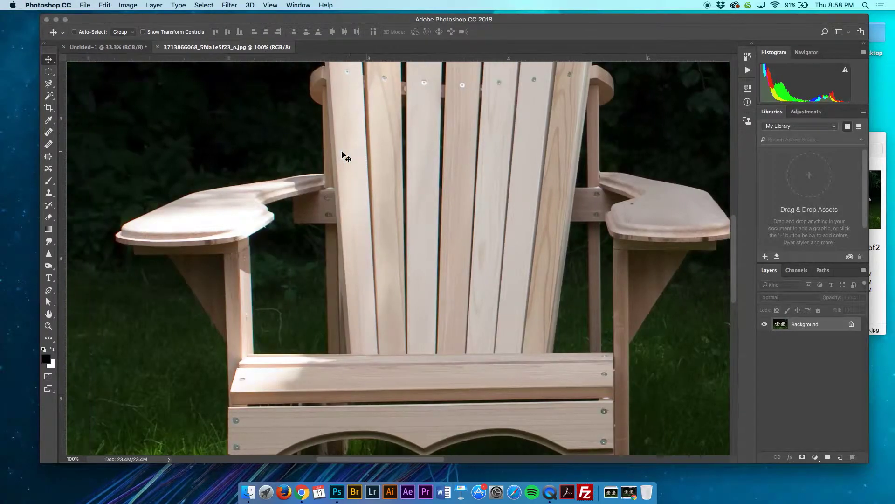
scroll(344, 155, right, 15)
scroll(344, 155, up, 10)
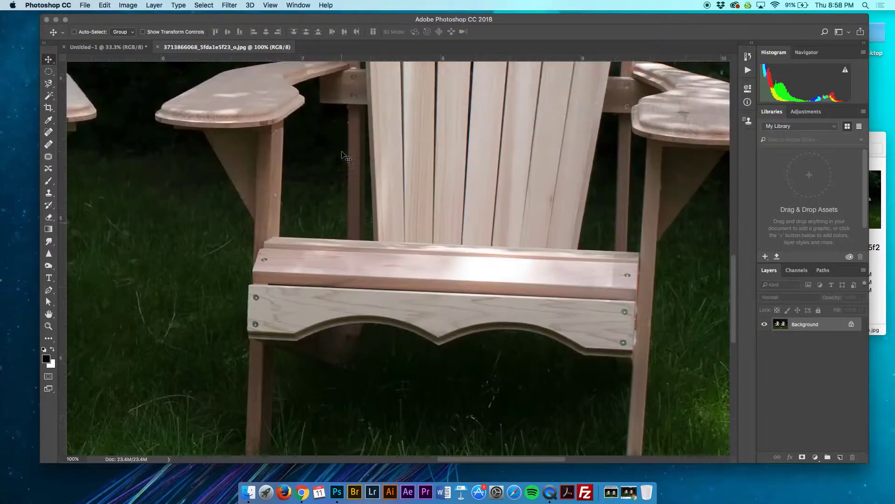
scroll(345, 155, up, 5)
scroll(344, 155, right, 2)
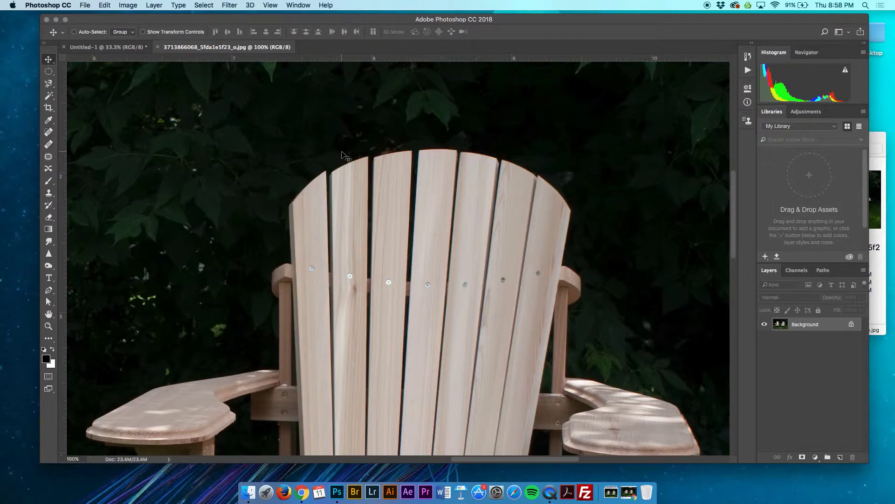
Magnify the right chair's backrest slats to 3200% to examine the photo's individual pixels
key(super+equal)
key(super+equal)
key(super+equal)
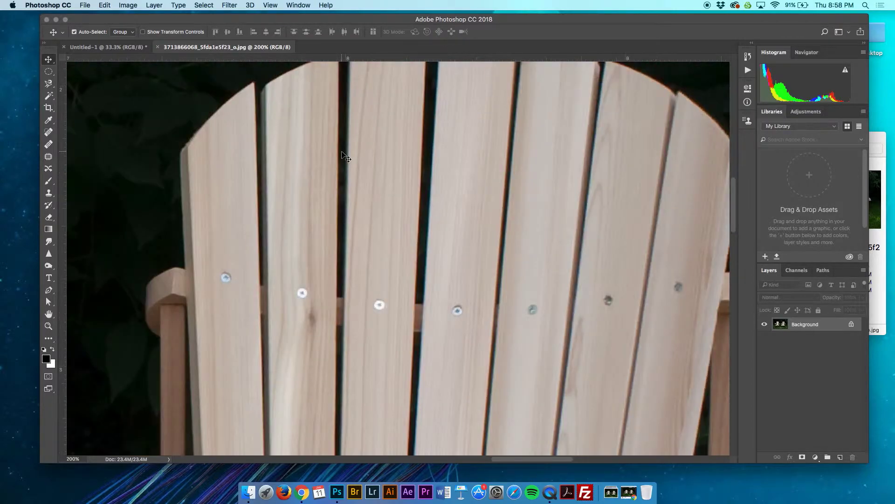
key(super+equal)
key(super+equal)
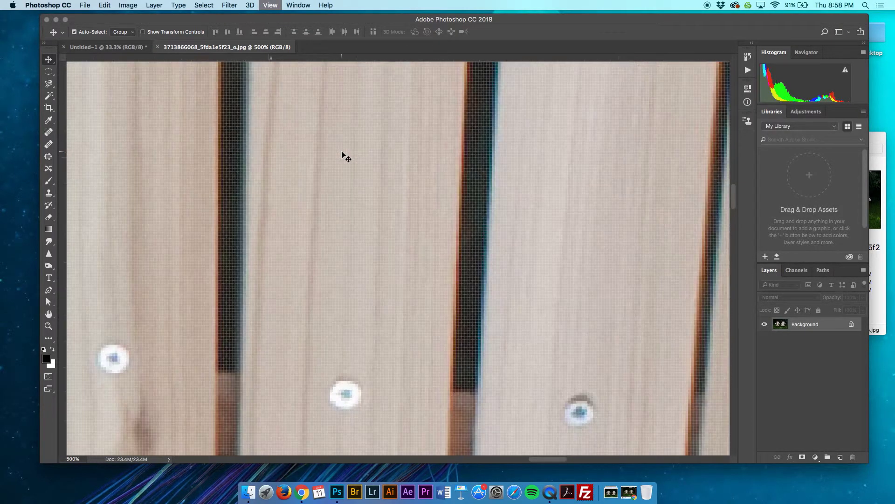
key(super+equal)
key(super+equal)
key(super+equal)
key(super+equal)
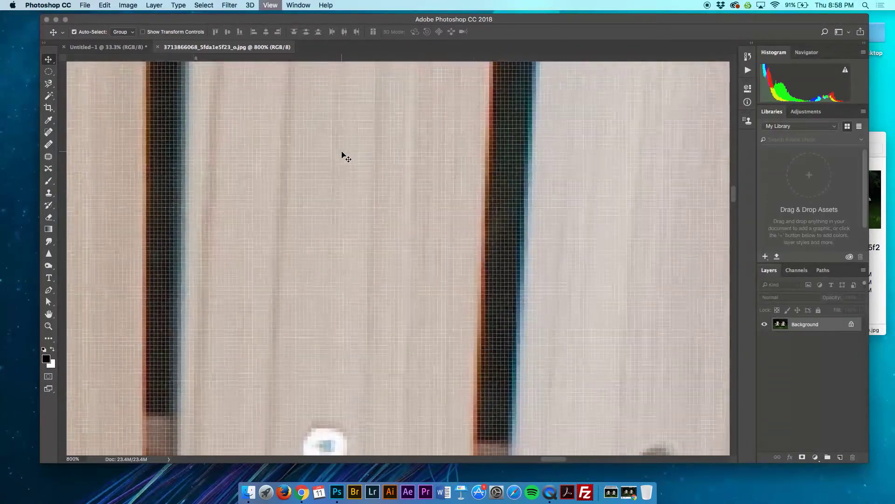
key(super+equal)
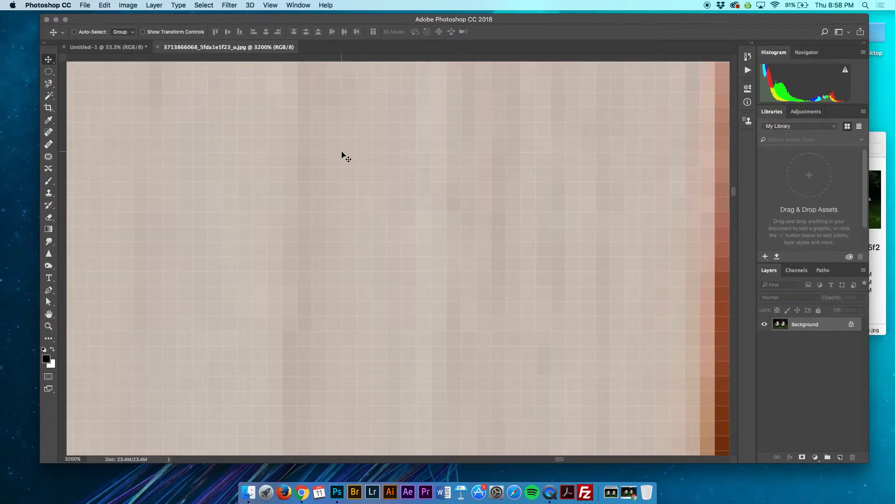
Examine the pixel colours along the slat edges and in the dark area under the right chair at 3200%
scroll(377, 260, right, 5)
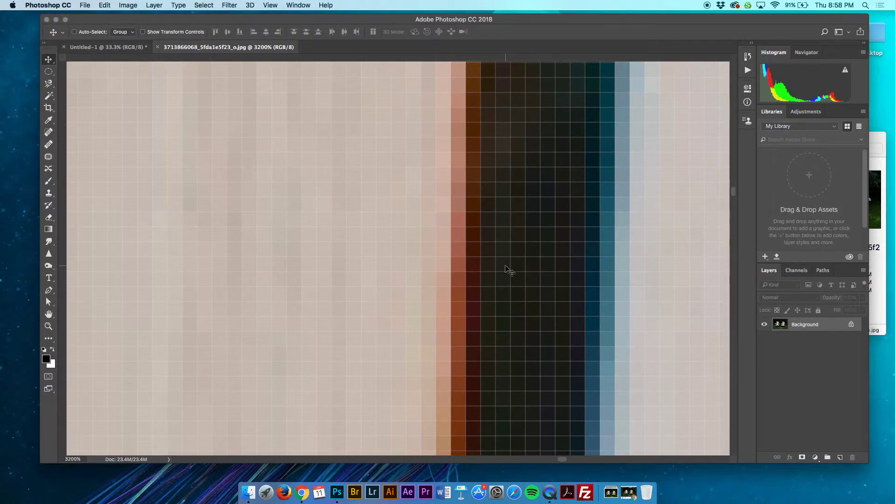
scroll(508, 271, right, 8)
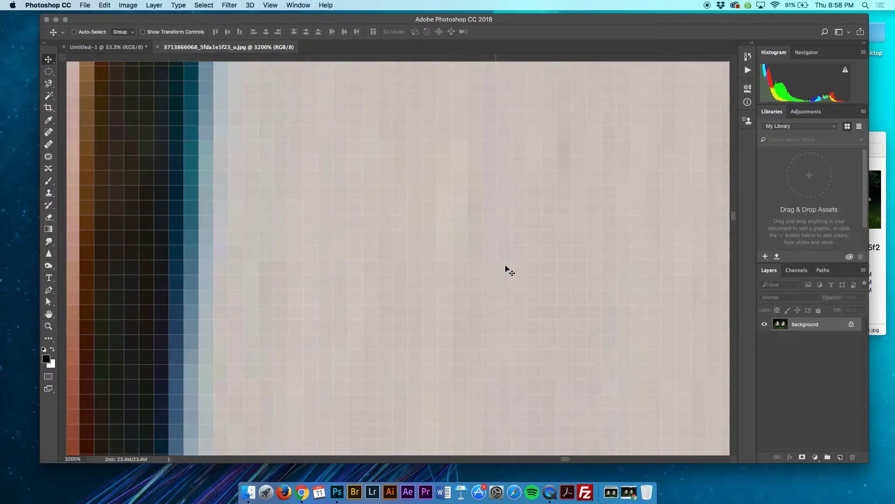
scroll(509, 270, right, 4)
scroll(510, 270, left, 14)
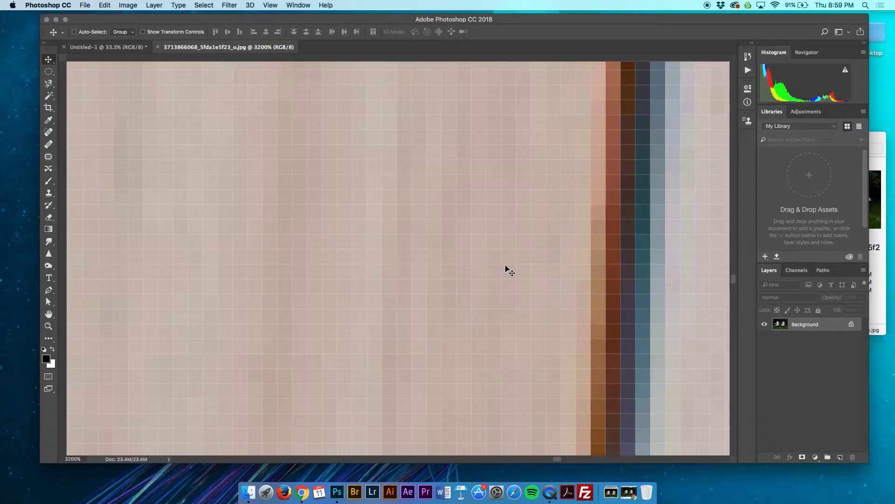
scroll(508, 271, left, 20)
scroll(508, 271, down, 20)
scroll(508, 270, down, 15)
scroll(509, 269, down, 15)
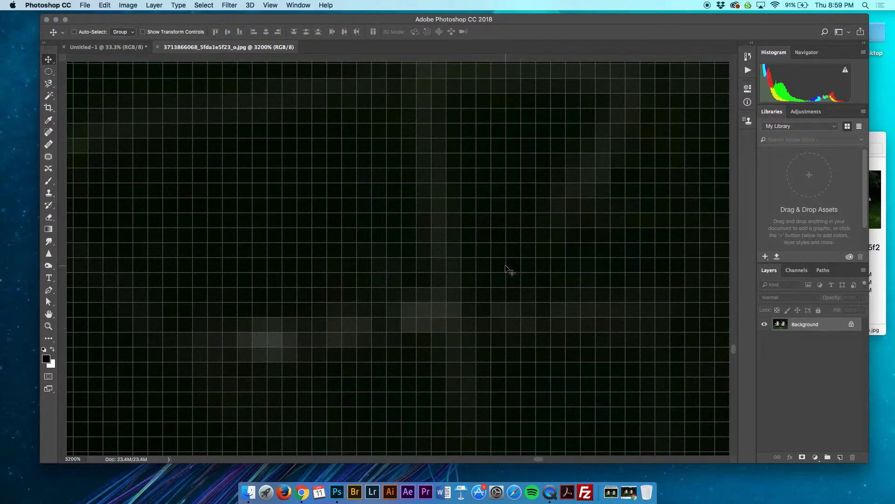
scroll(509, 271, right, 10)
scroll(509, 270, right, 3)
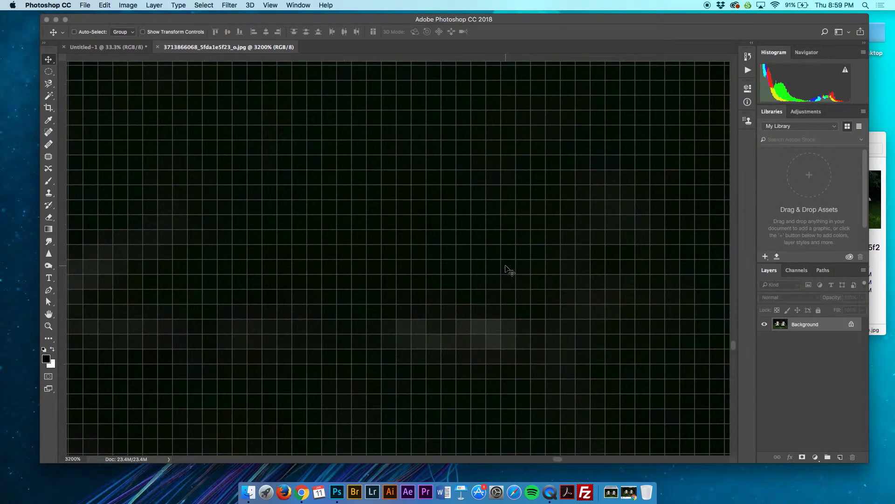
Reduce the photo's magnification to 100% and view the right chair from its seat up to its backrest
key(super+minus)
key(super+minus)
key(super+minus)
key(super+minus)
key(super+minus)
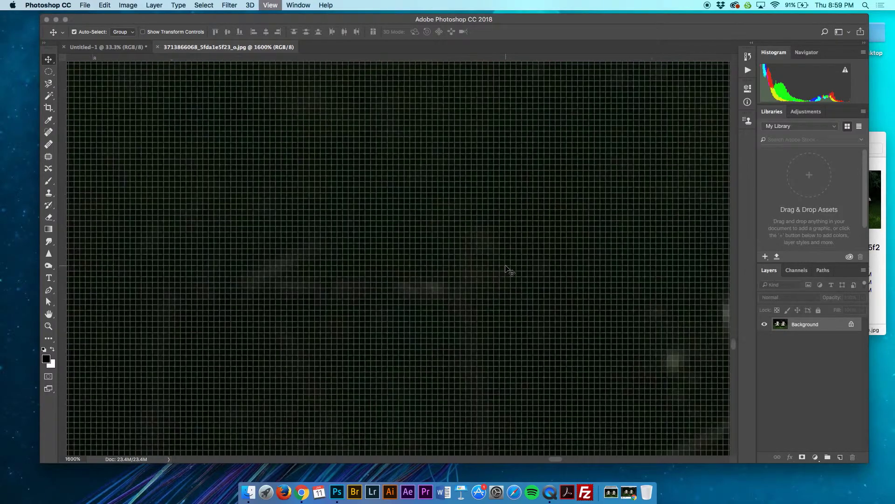
key(super+minus)
key(super+minus)
key(super+minus)
key(super+minus)
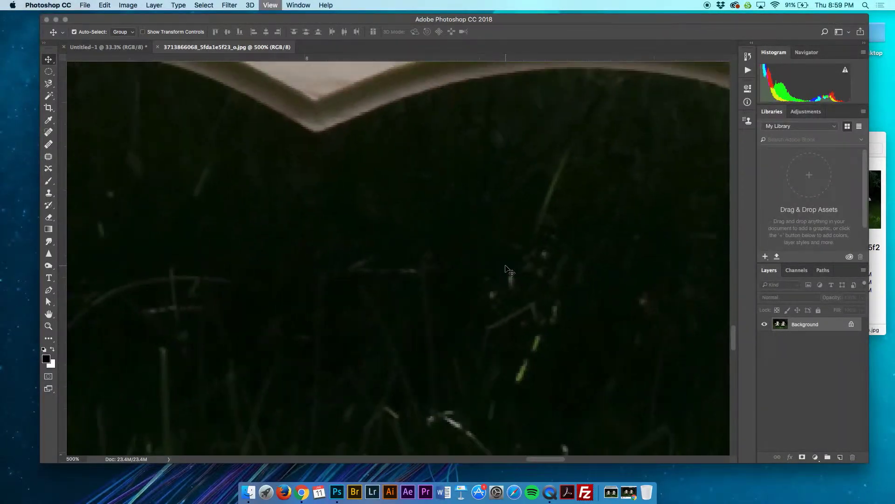
key(super+minus)
key(super+minus)
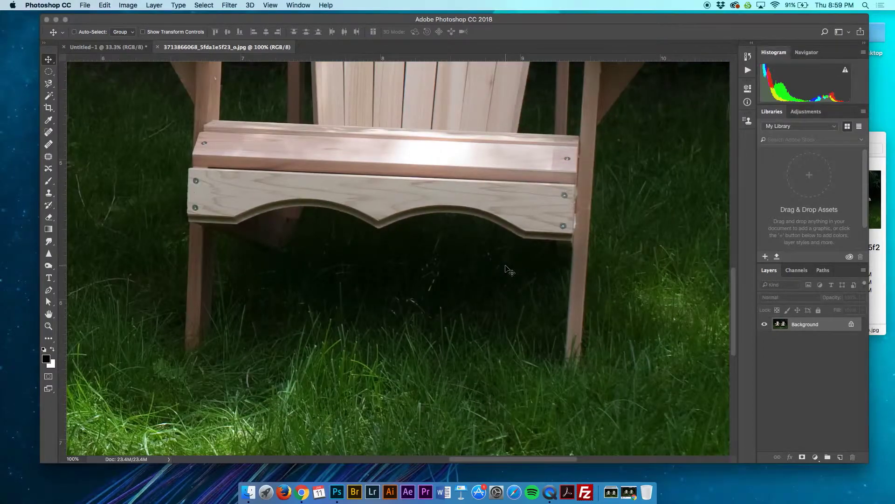
scroll(510, 270, up, 10)
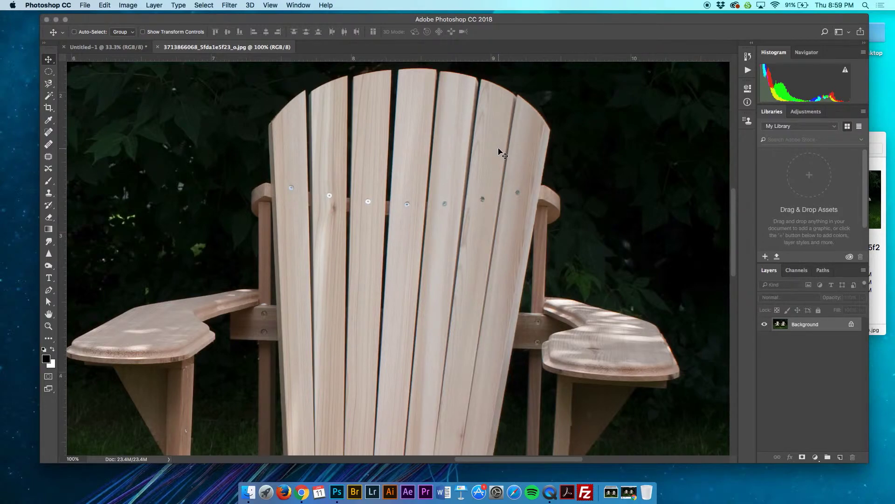
Switch to the Untitled-1 canvas and magnify the painted brush strokes to 700% to examine their pixels
click(112, 47)
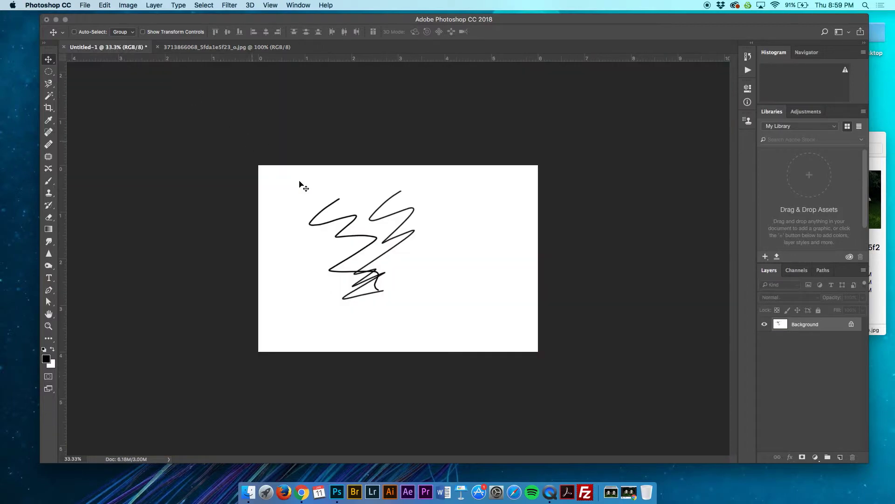
key(super+equal)
key(super+equal)
key(super+equal)
key(super+equal)
key(super+equal)
key(super+equal)
key(super+equal)
key(super+equal)
key(super+equal)
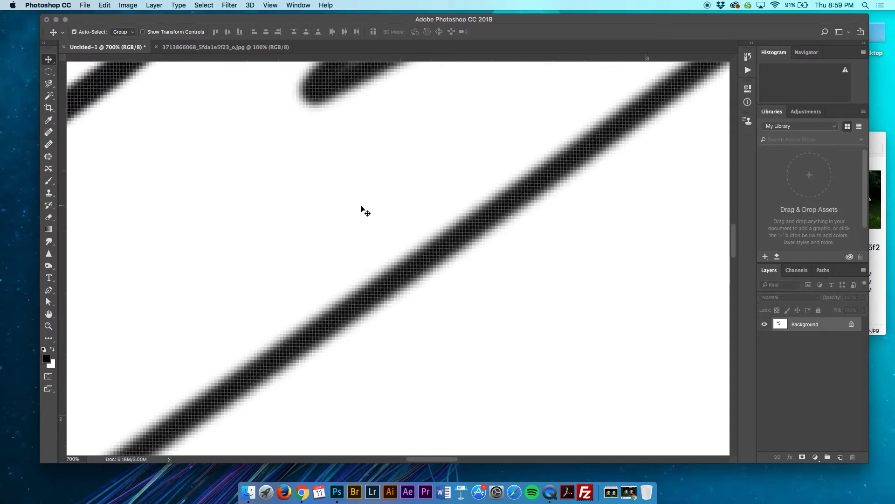
Magnify the diagonal brush stroke on the canvas to 3200% to examine the grey pixels along its soft edges
key(super+equal)
key(super+equal)
key(super+equal)
key(super+equal)
key(super+equal)
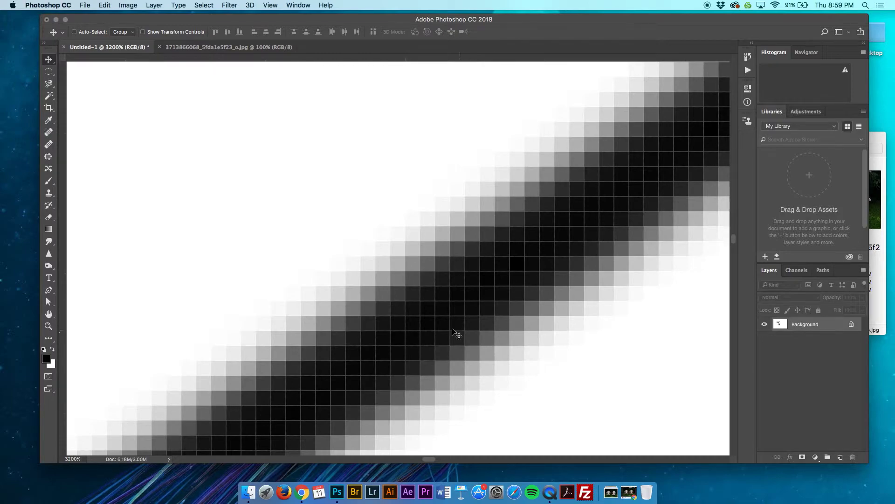
Reduce the canvas magnification to 50% so the whole canvas with its brush strokes fits in view
key(super+minus)
key(super+minus)
key(super+minus)
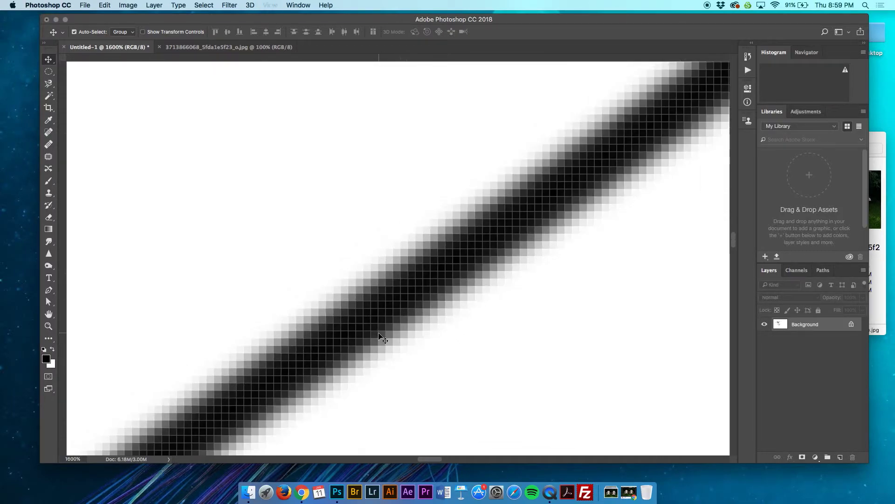
key(super+minus)
key(super+minus)
key(super+minus)
key(super+minus)
key(super+minus)
key(super+minus)
key(super+minus)
key(super+minus)
key(super+minus)
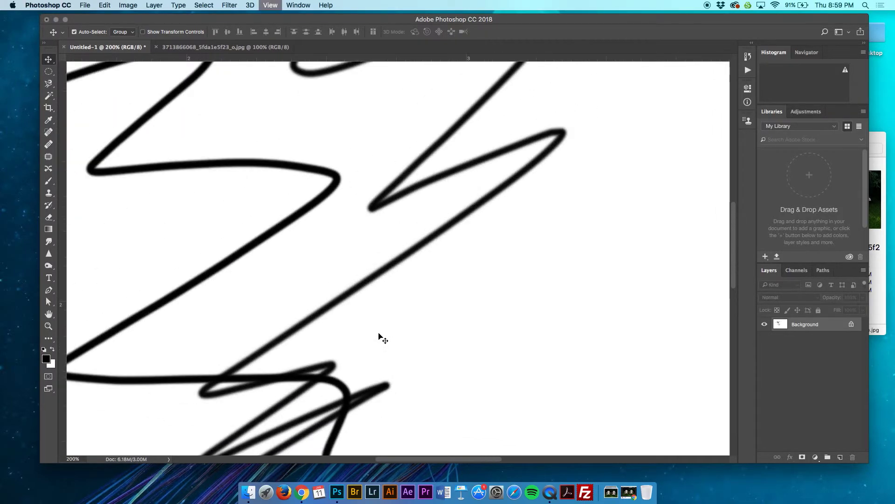
key(super+minus)
key(super+minus)
key(super+plus)
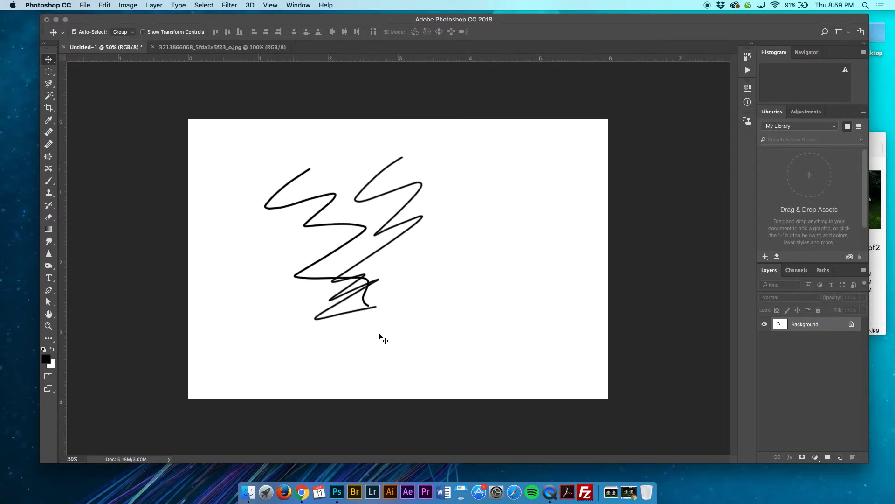
Switch to the chair photo and view it at 100% from the upper-right foliage down to the right chair's seat
click(201, 47)
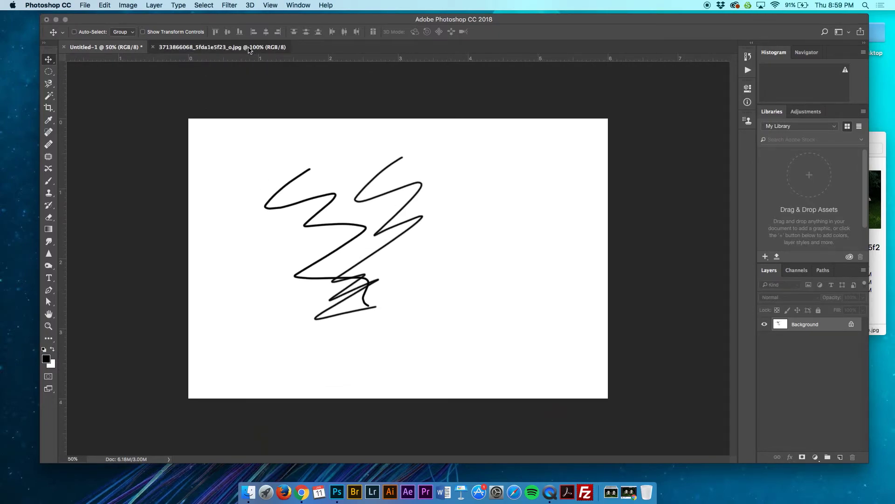
scroll(576, 163, right, 10)
scroll(576, 164, up, 12)
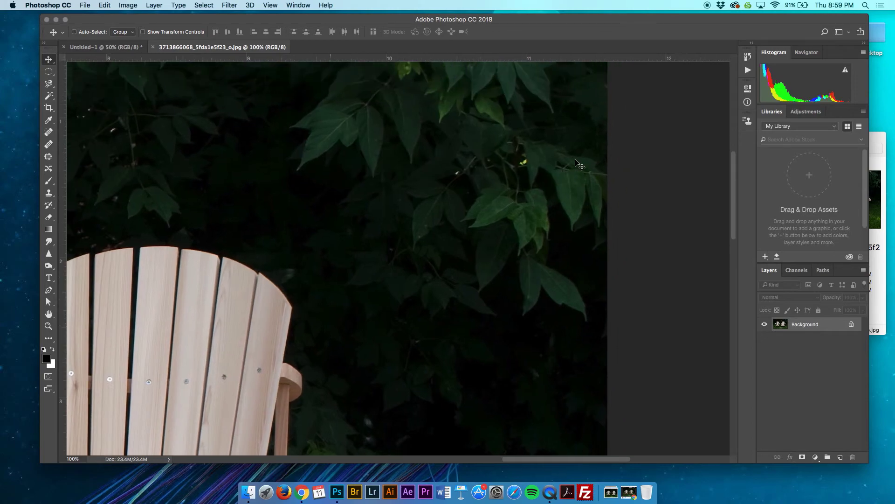
scroll(576, 161, left, 2)
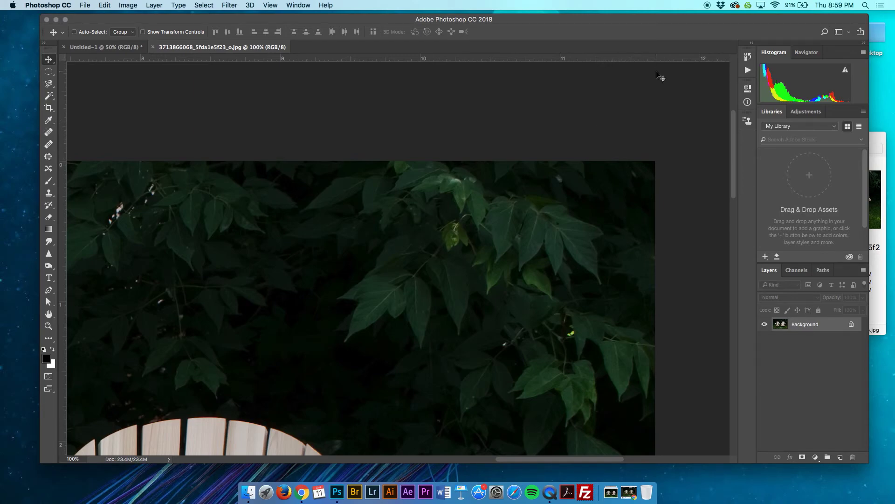
scroll(661, 76, down, 20)
scroll(660, 76, left, 8)
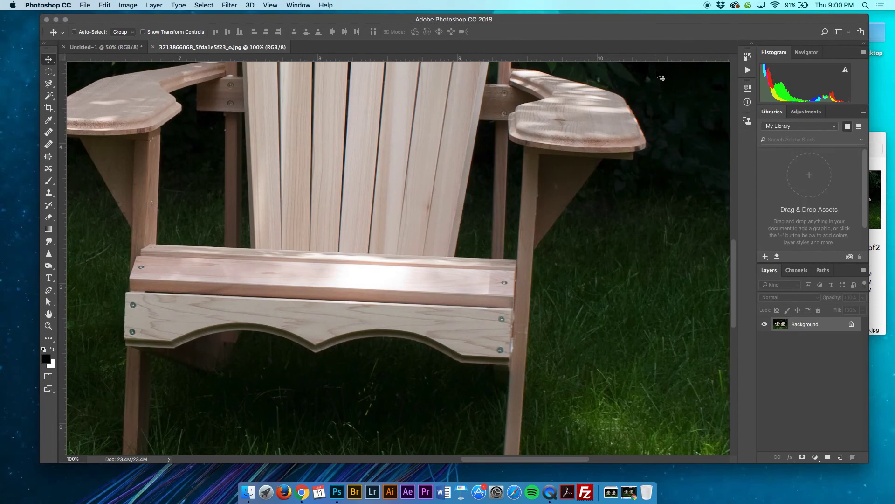